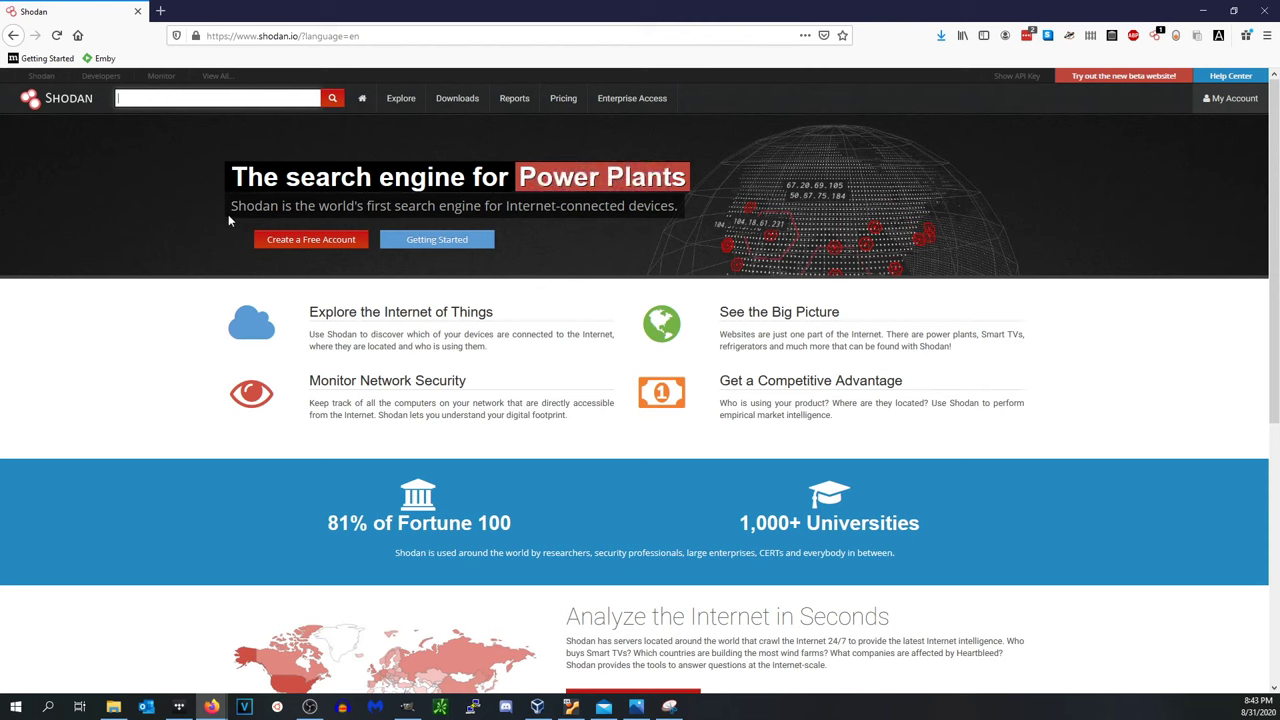
# - Look up the host 8.8.8.8 in the Shodan search box
pyautogui.click(240, 98)
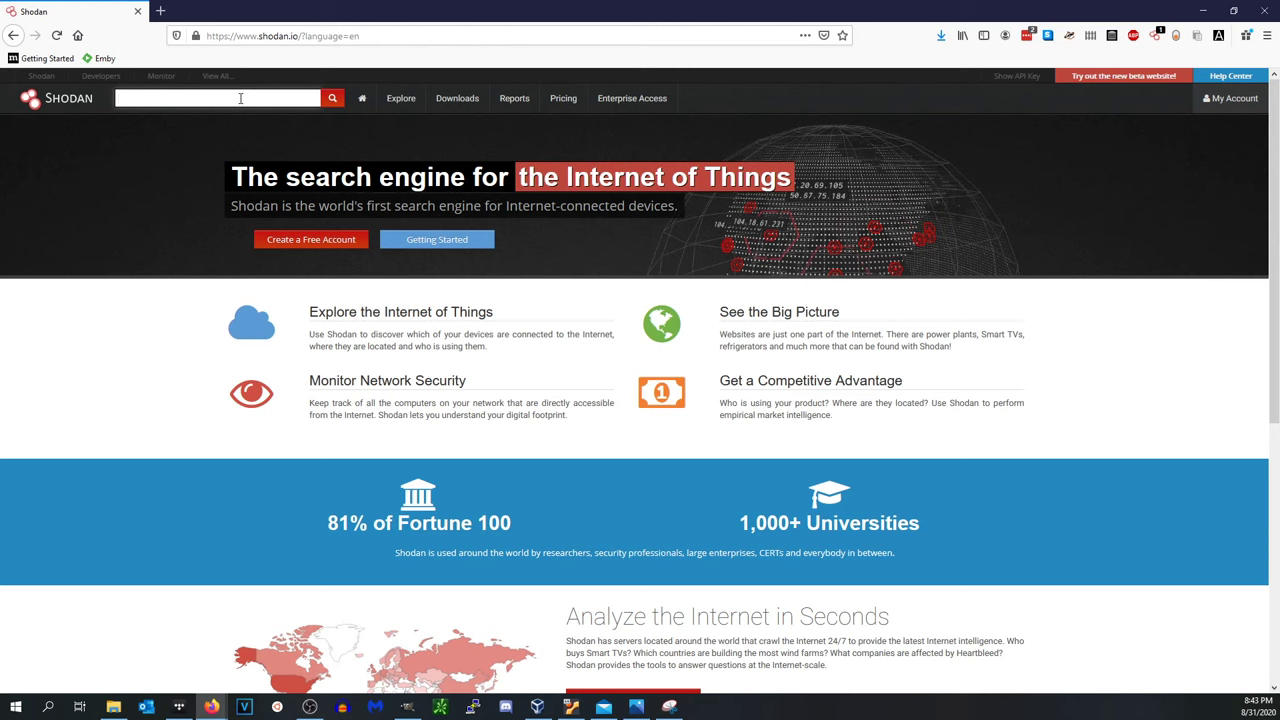
pyautogui.write('8383')
pyautogui.hotkey('ctrl', 'a')
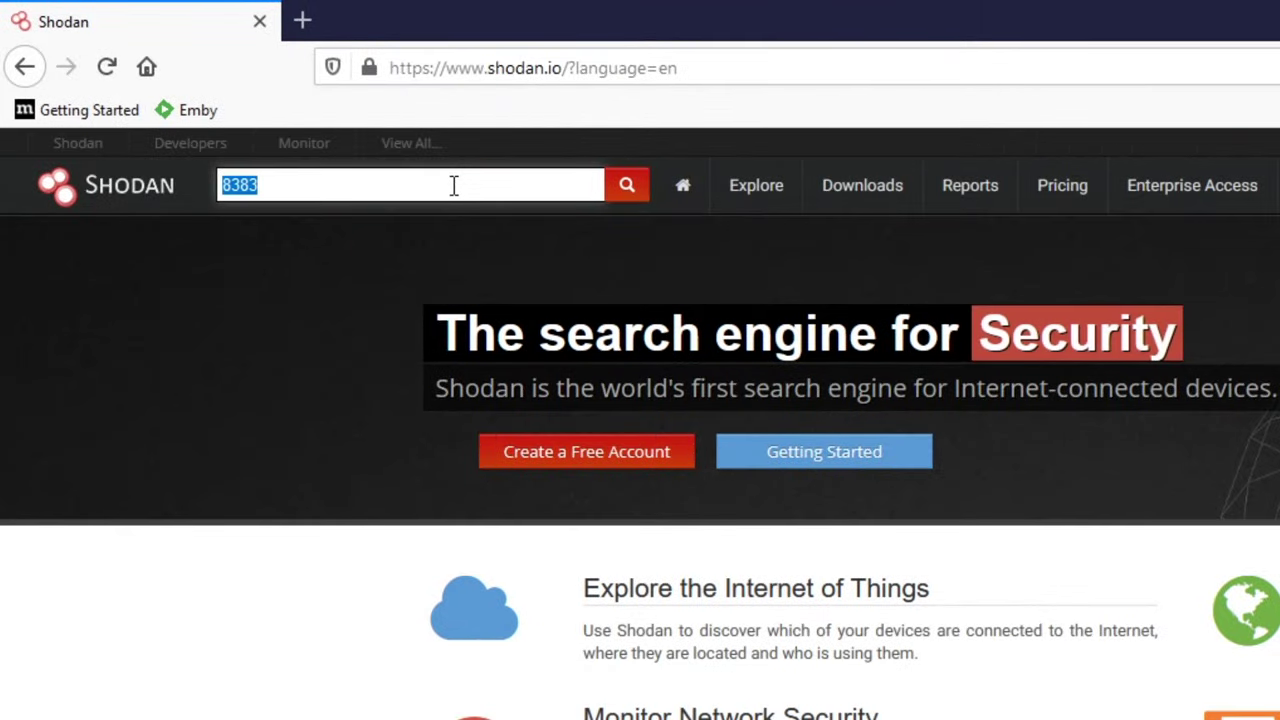
pyautogui.write('8.8.8.8')
pyautogui.press('Return')
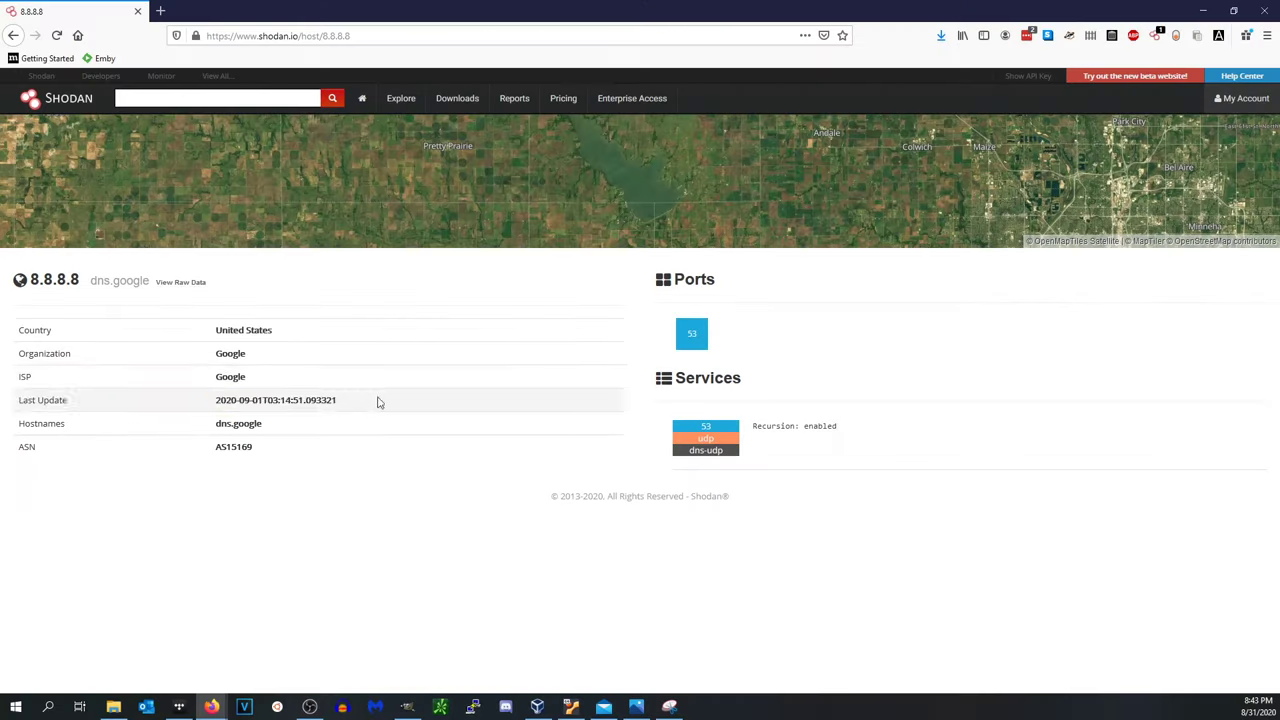
# - Highlight the Last Update timestamp and the ASN value AS15169 on the host page
pyautogui.moveTo(823, 360); pyautogui.dragTo(689, 362)
pyautogui.moveTo(318, 404); pyautogui.dragTo(208, 403)
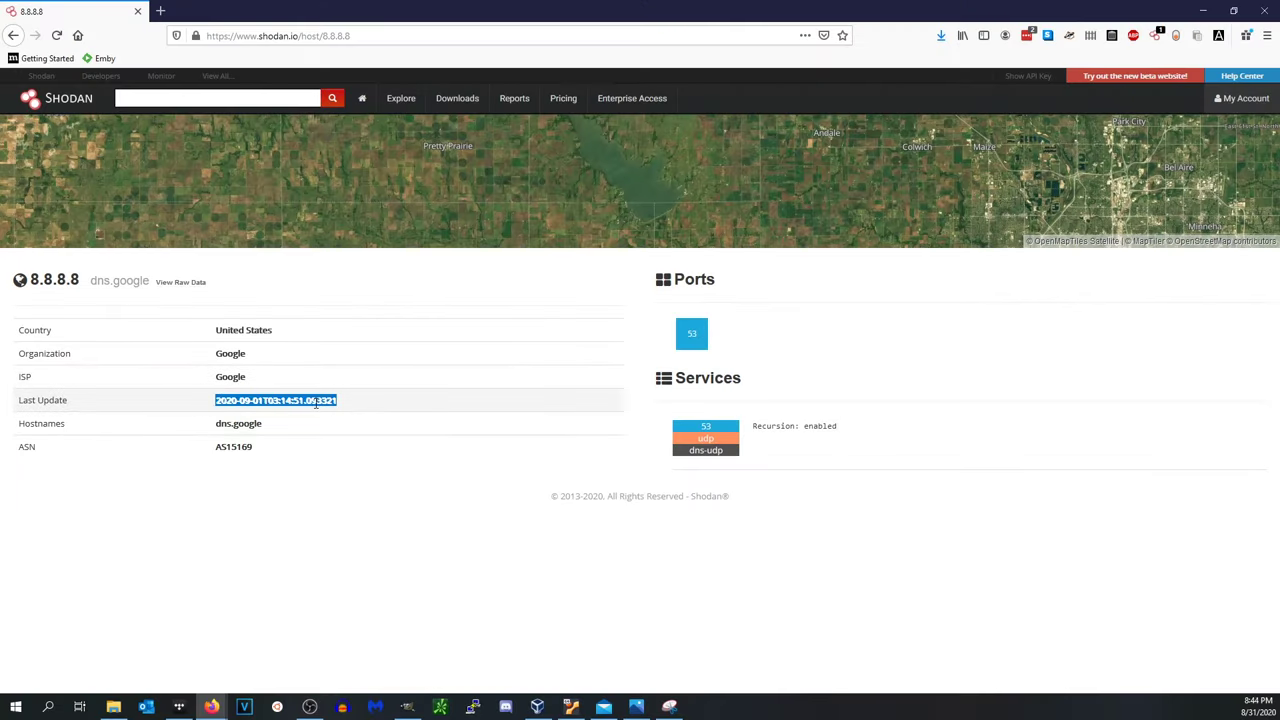
pyautogui.moveTo(280, 450); pyautogui.dragTo(131, 468)
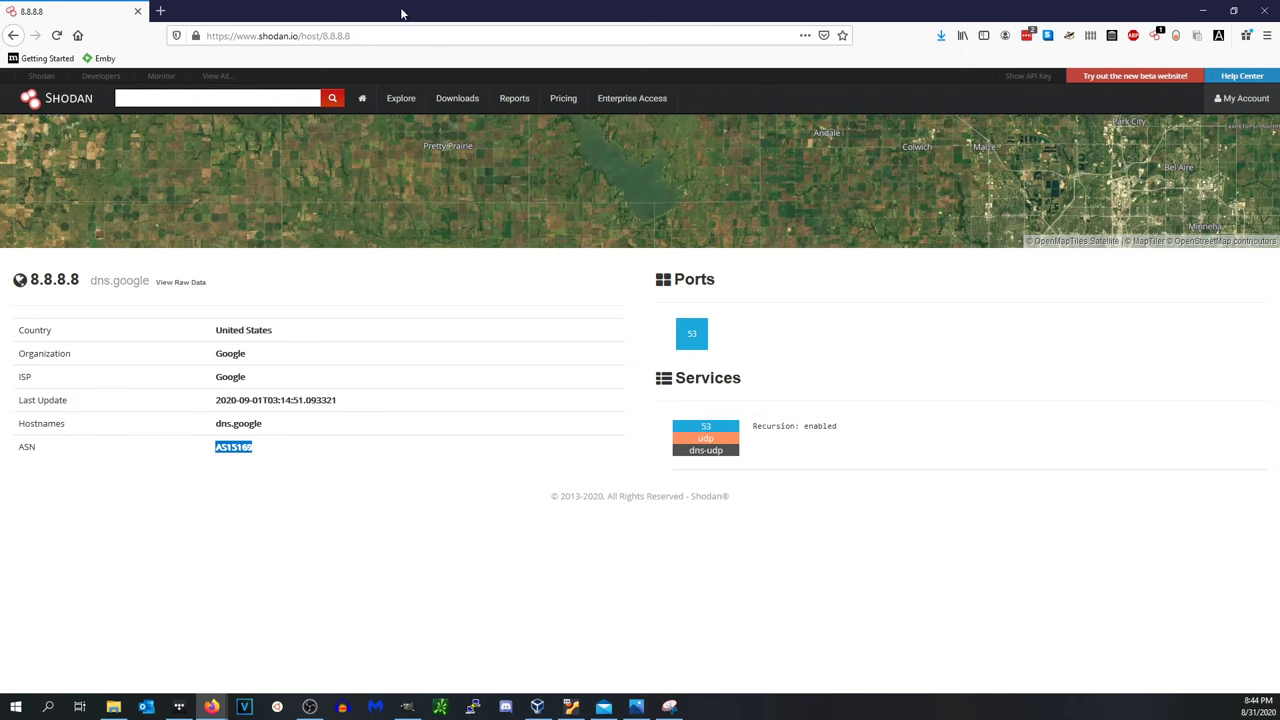
pyautogui.click(283, 101)
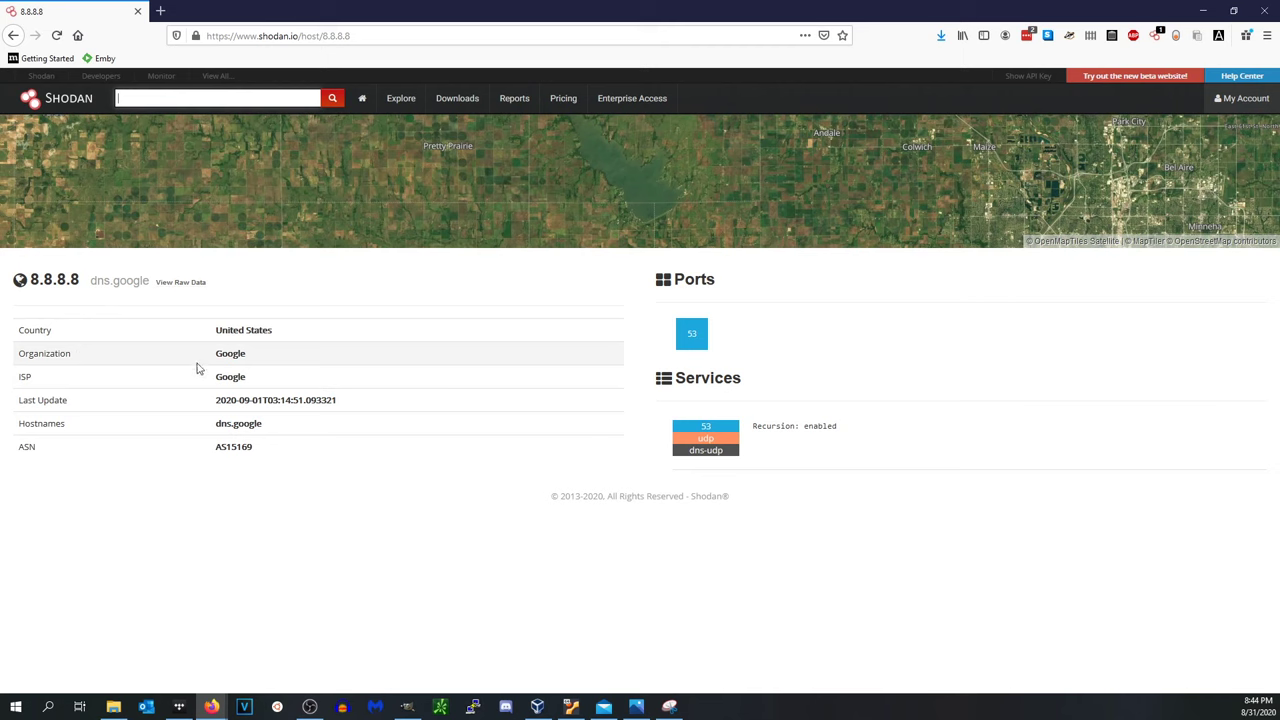
# - Search org:"University of Washington" from the suggestion, with the -http exclusion removed
pyautogui.click(190, 104)
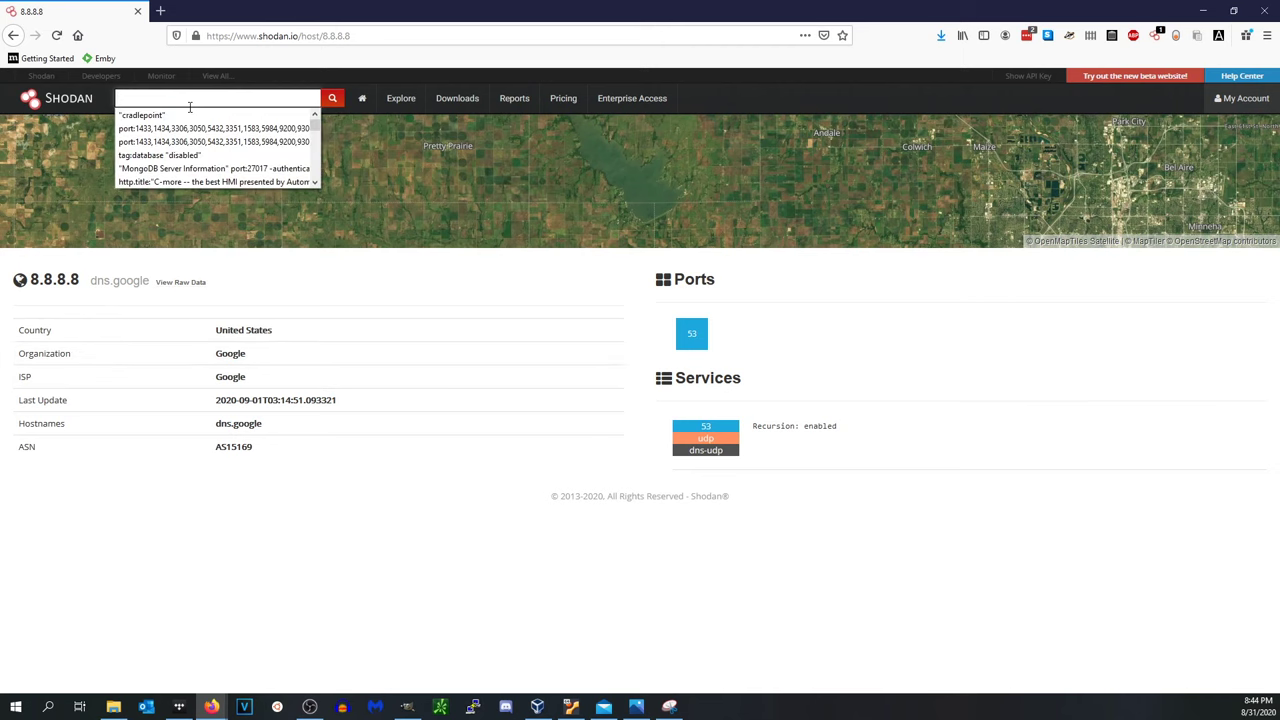
pyautogui.click(217, 355)
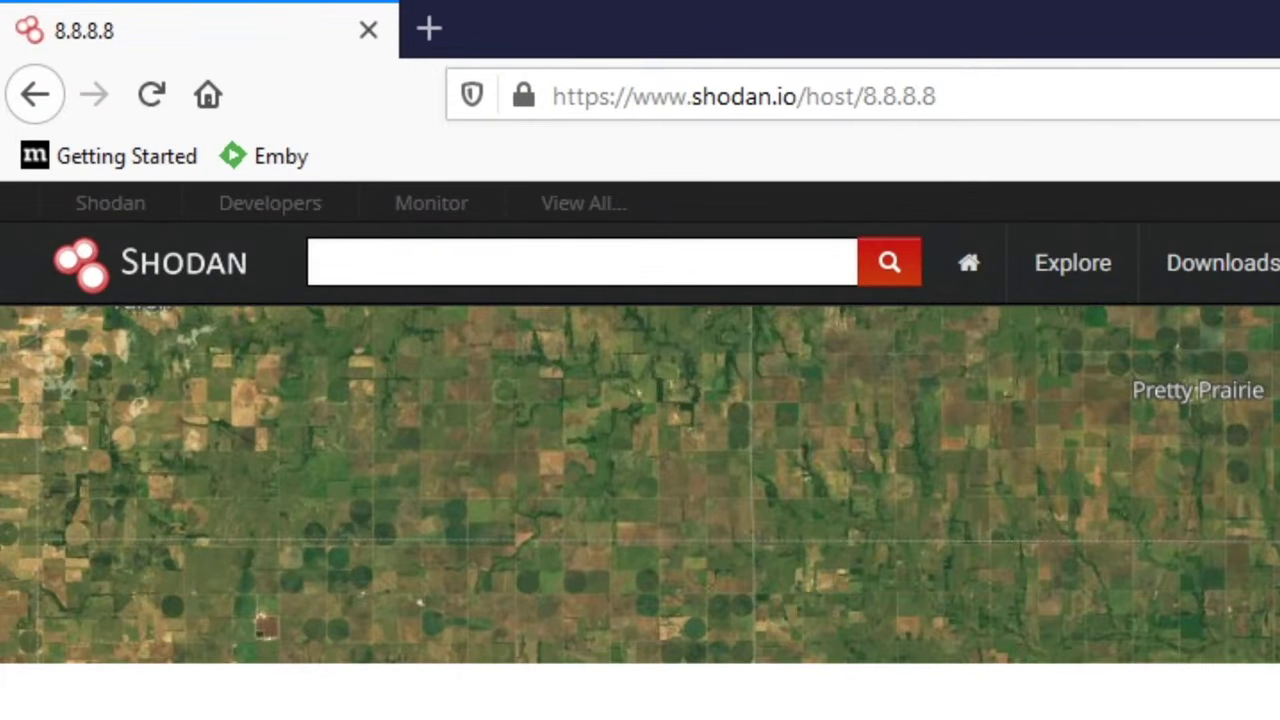
pyautogui.click(485, 275)
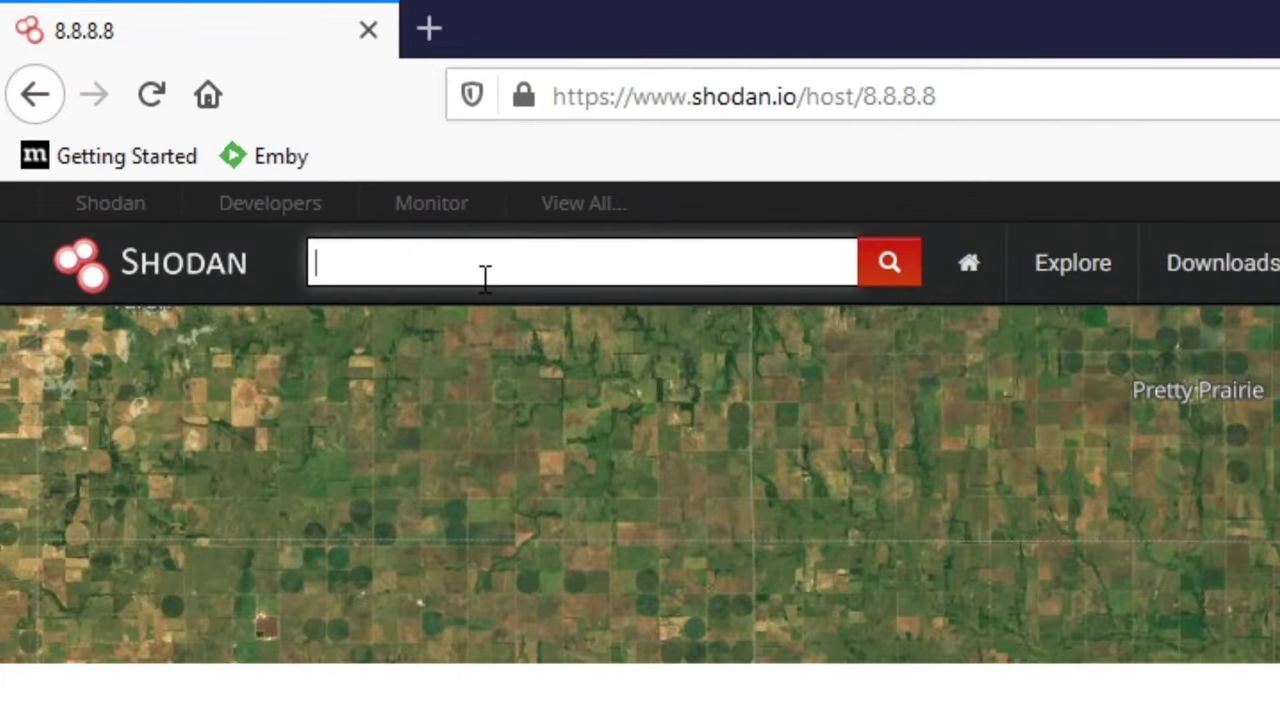
pyautogui.write('org:')
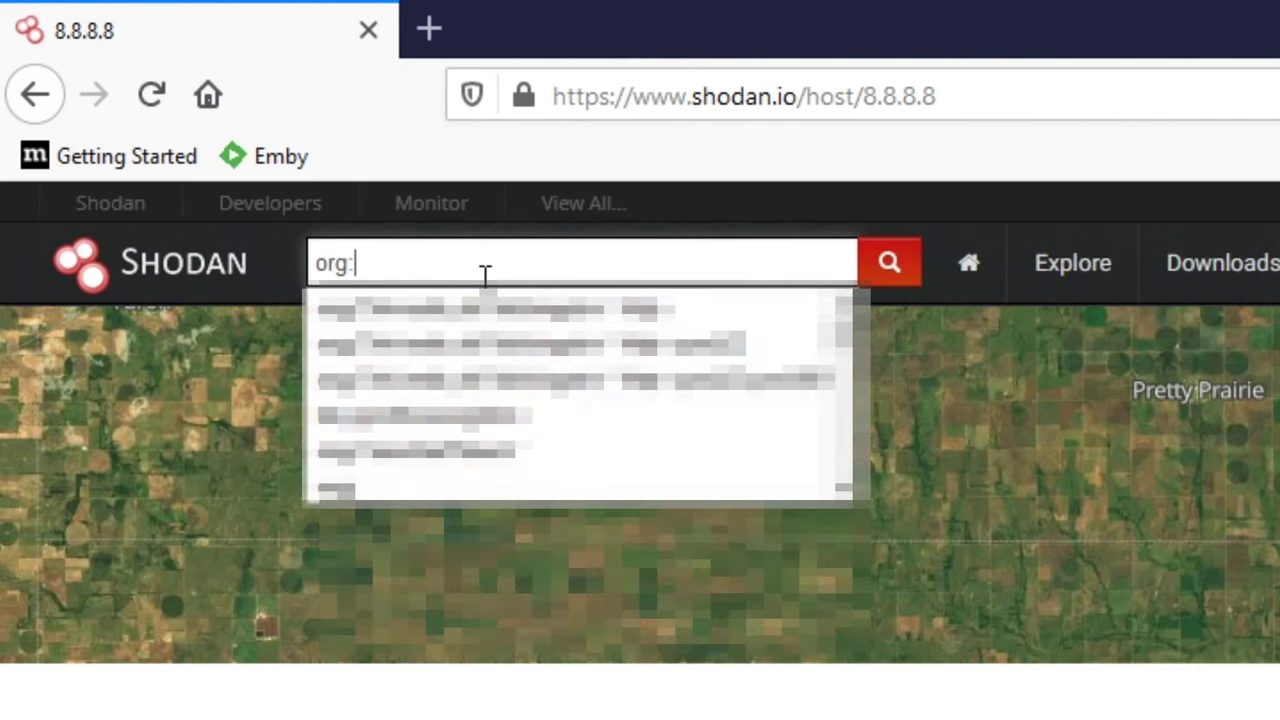
pyautogui.press('Down')
pyautogui.press('Return')
pyautogui.press('BackSpace')
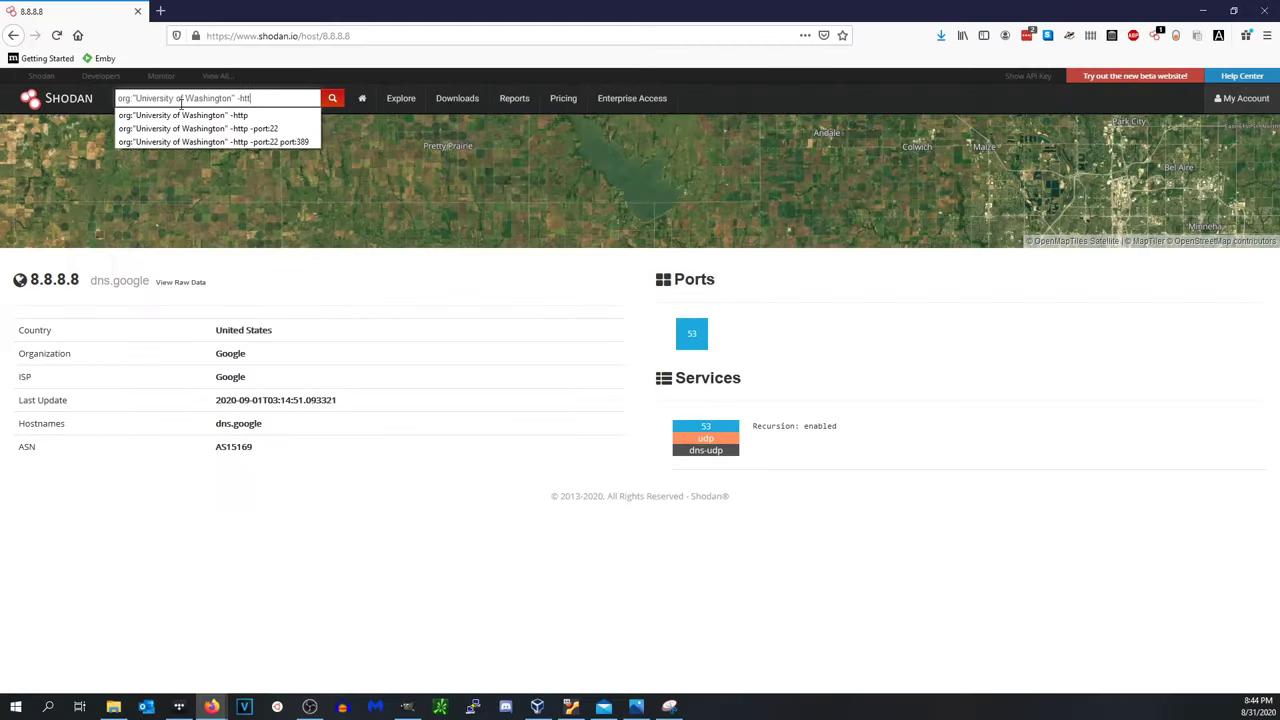
pyautogui.press('BackSpace')
pyautogui.press('BackSpace')
pyautogui.press('Return')
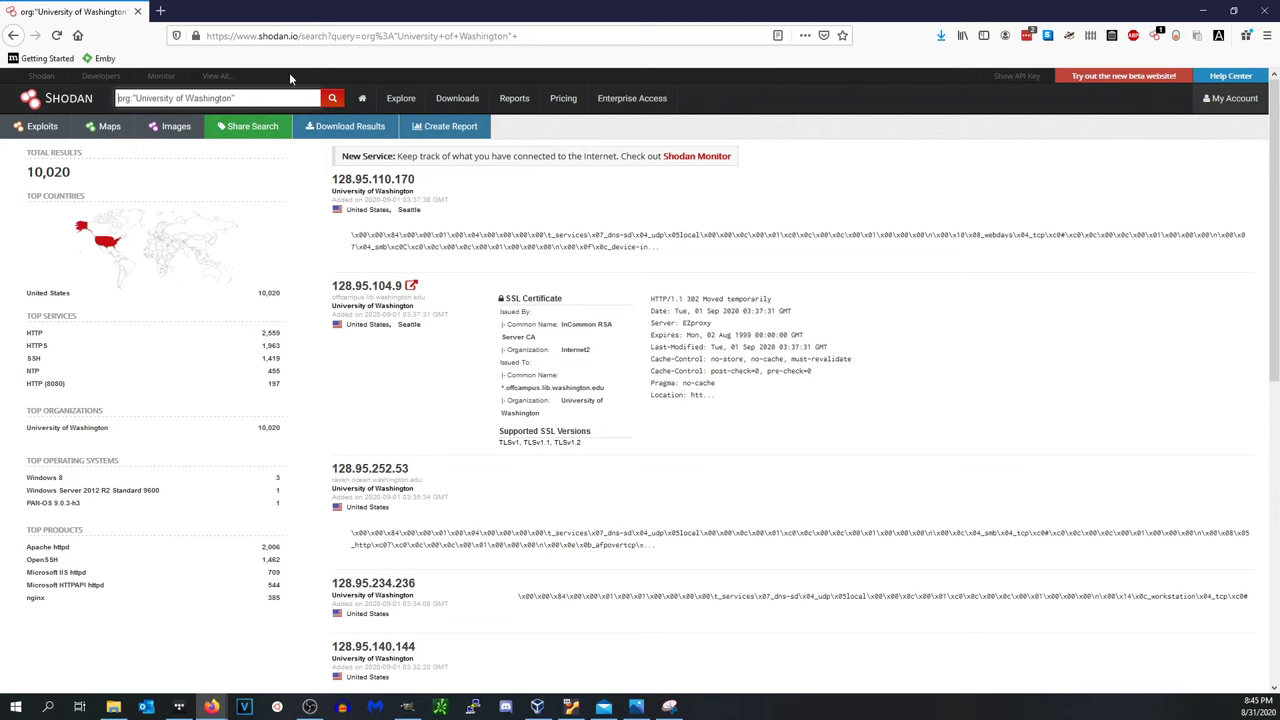
# - Extend the query with the suggested port list 21,445,3389,5900,5800
pyautogui.click(275, 100)
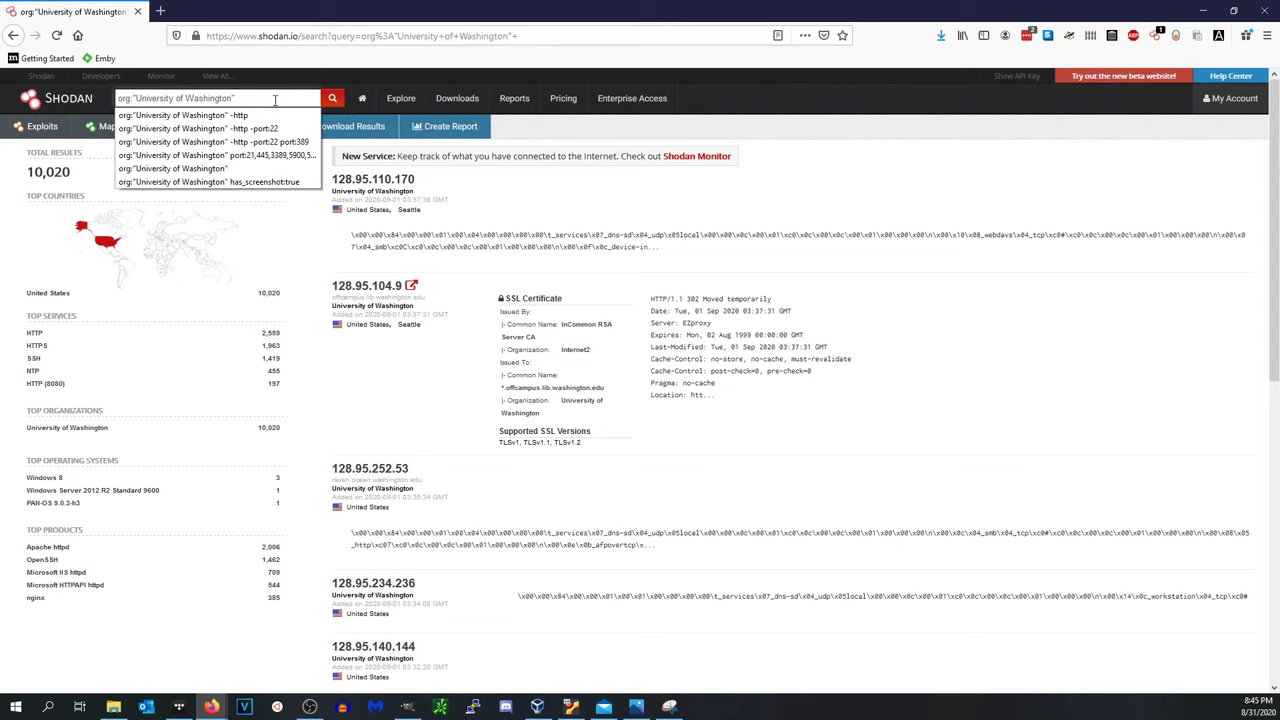
pyautogui.click(727, 195)
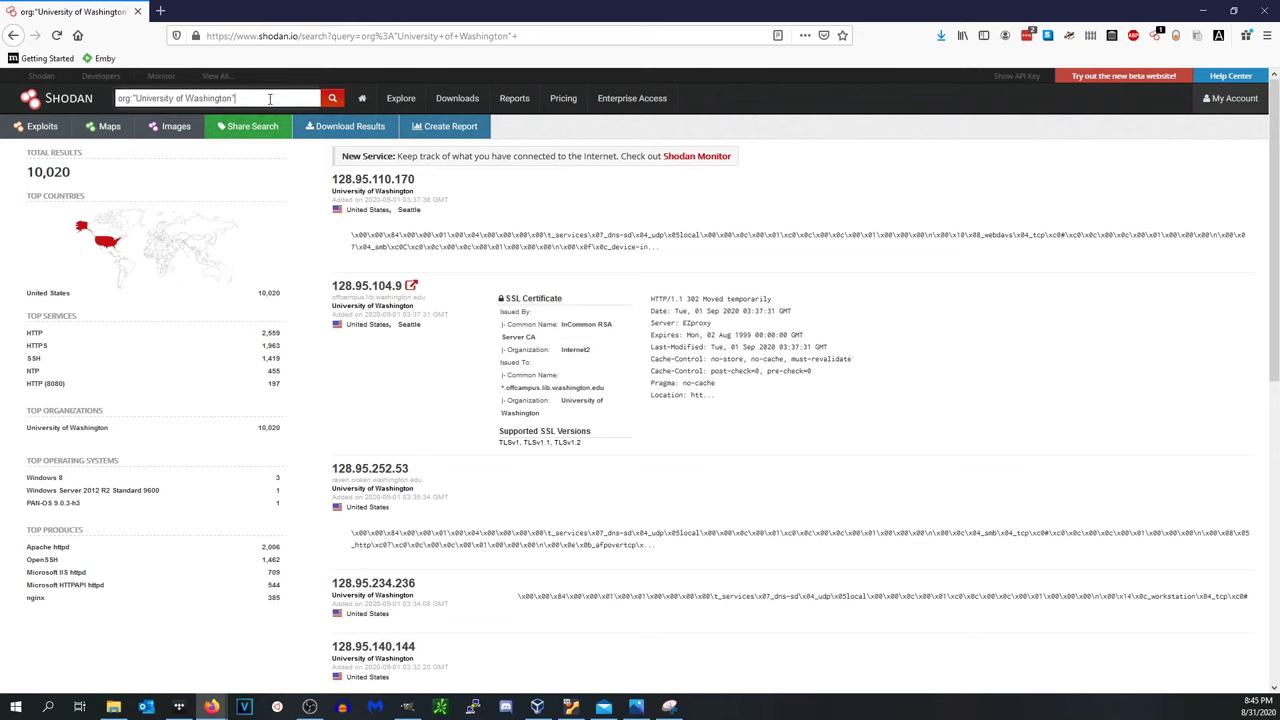
pyautogui.write('port')
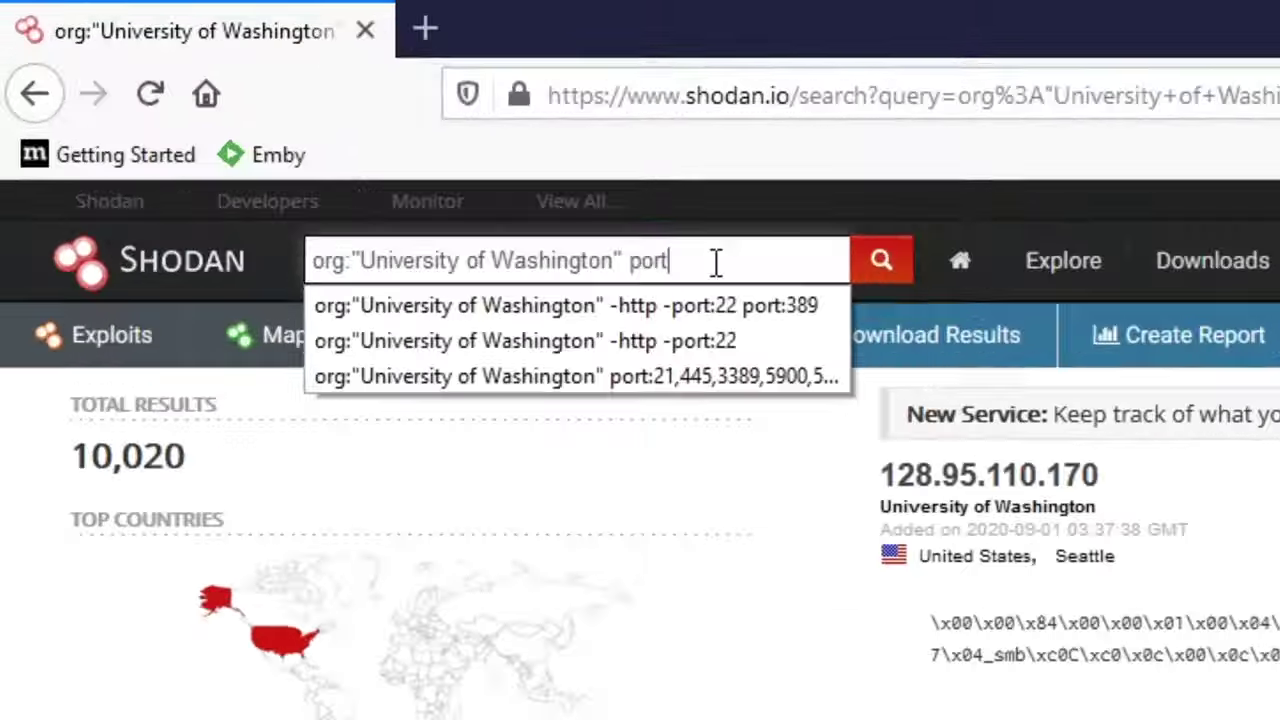
pyautogui.write(':')
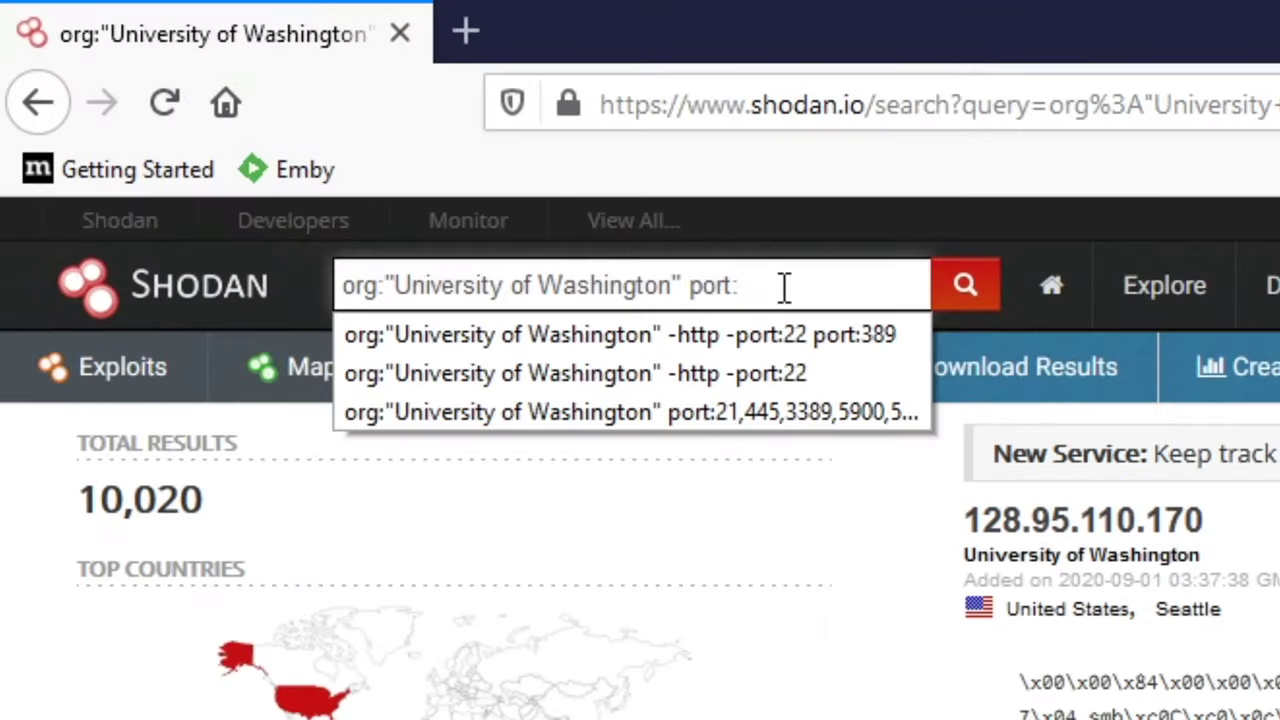
pyautogui.click(704, 376)
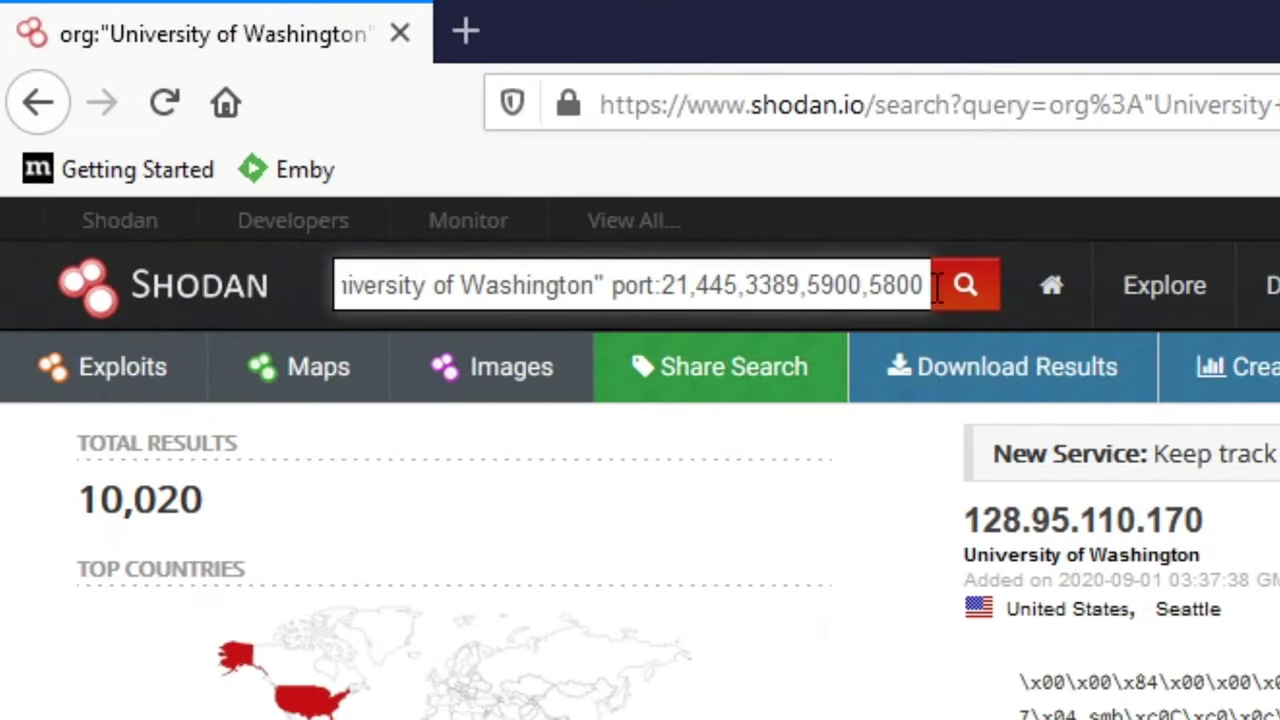
pyautogui.moveTo(747, 290); pyautogui.dragTo(1071, 343)
pyautogui.click(882, 290)
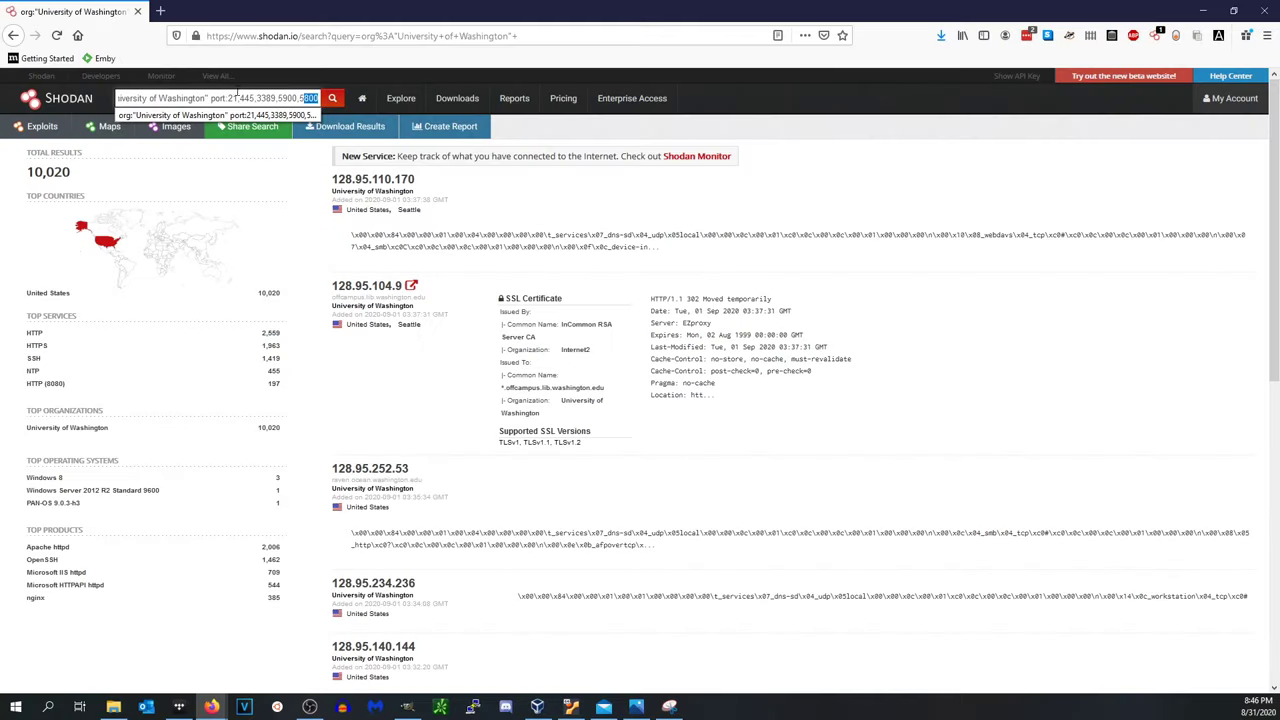
# - Append 3306 to the port list and run the narrowed search
pyautogui.click(232, 97)
pyautogui.doubleClick(256, 97)
pyautogui.doubleClick(268, 98)
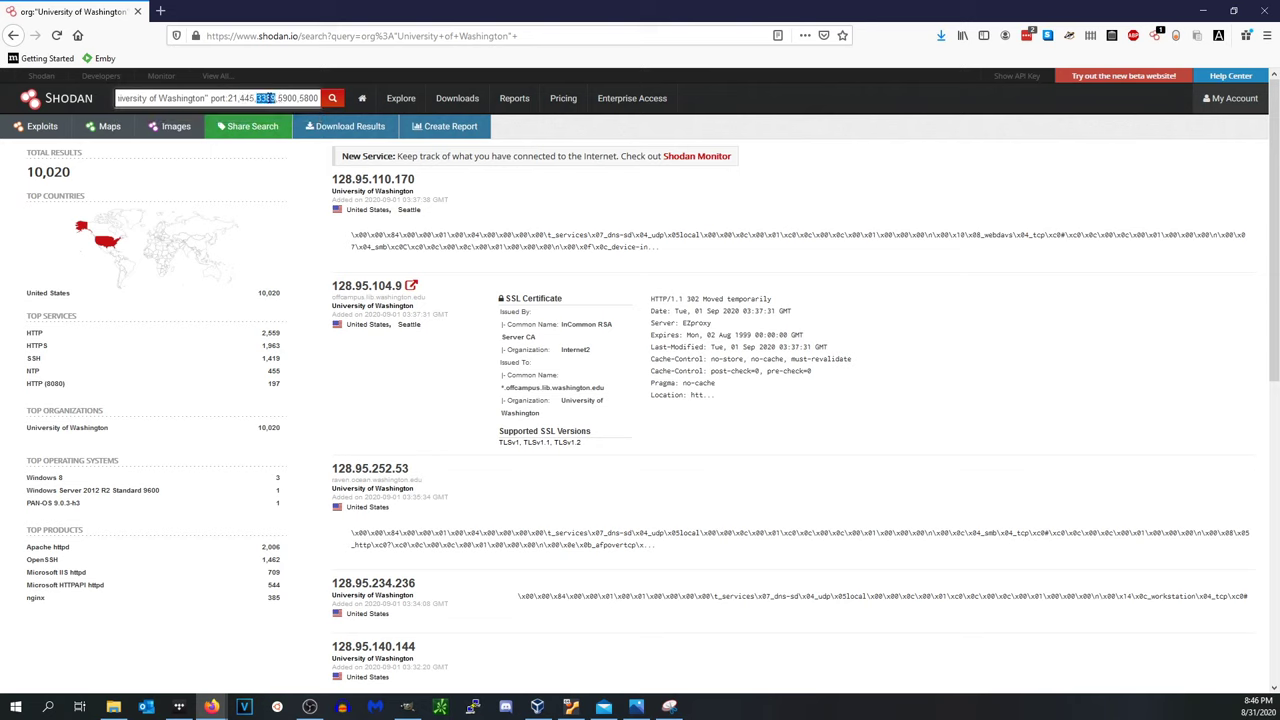
pyautogui.click(288, 98)
pyautogui.doubleClick(288, 98)
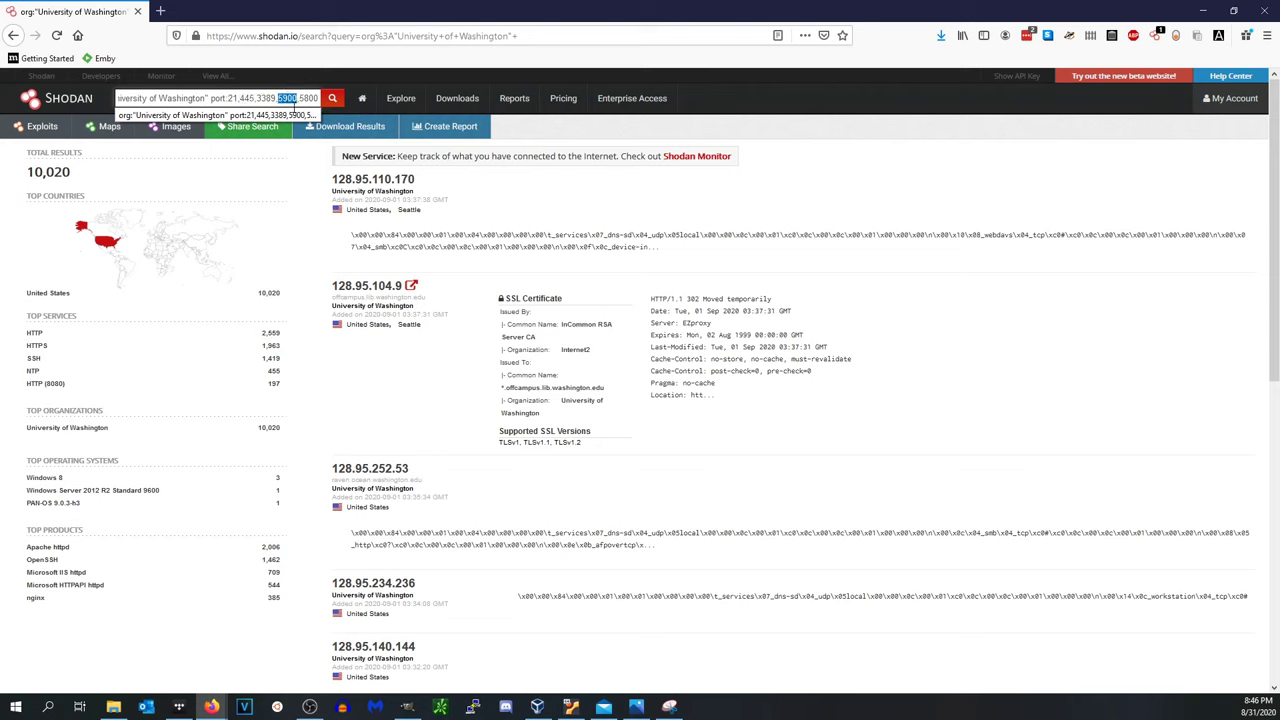
pyautogui.click(289, 98)
pyautogui.click(289, 98)
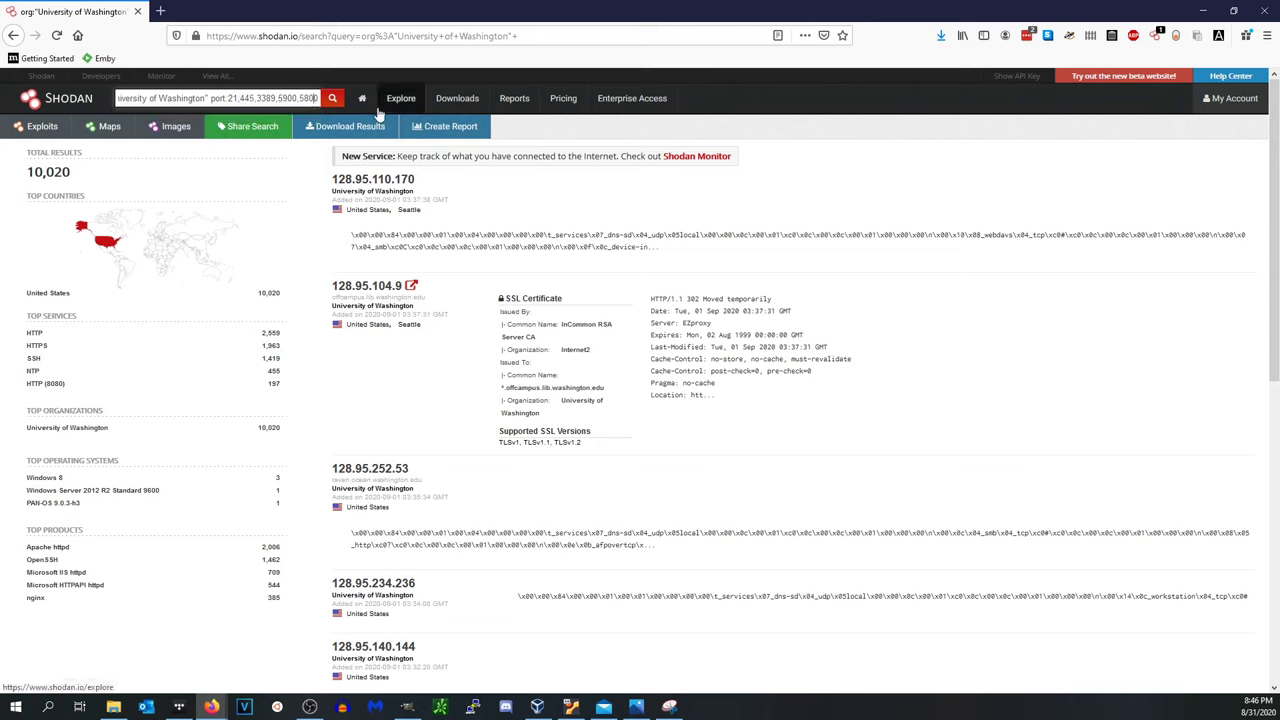
pyautogui.write(',3306')
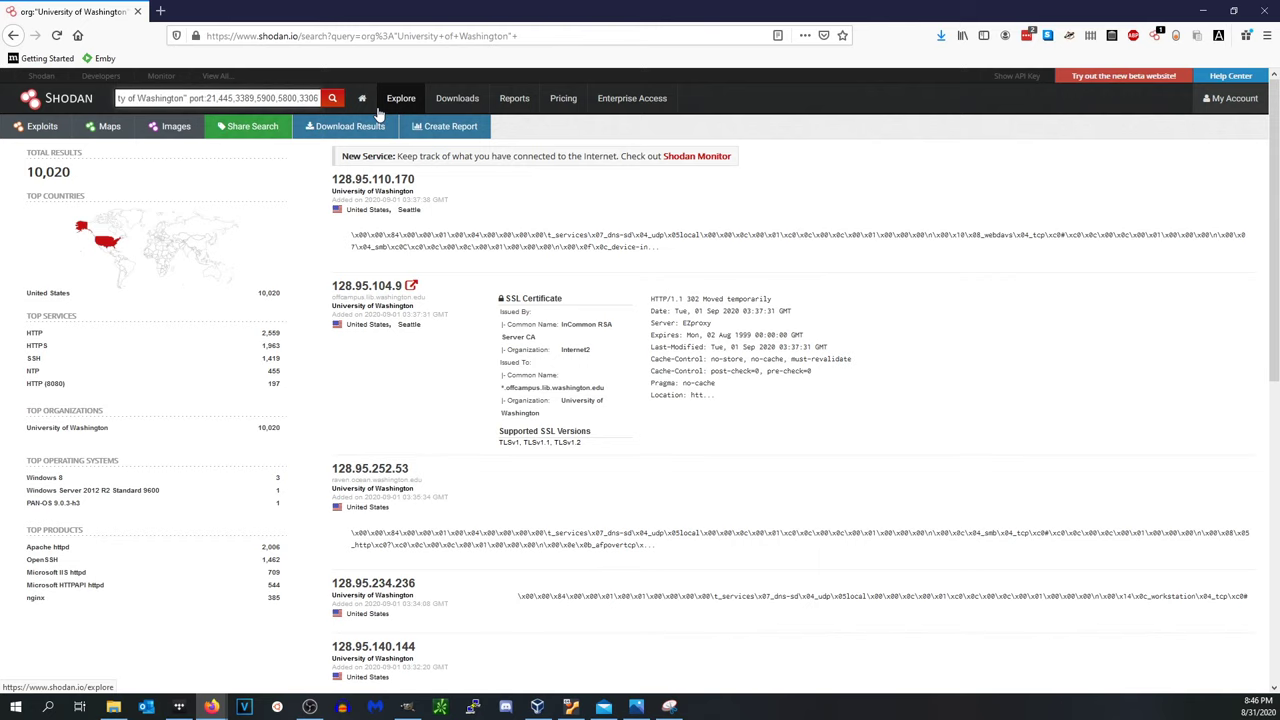
pyautogui.press('Return')
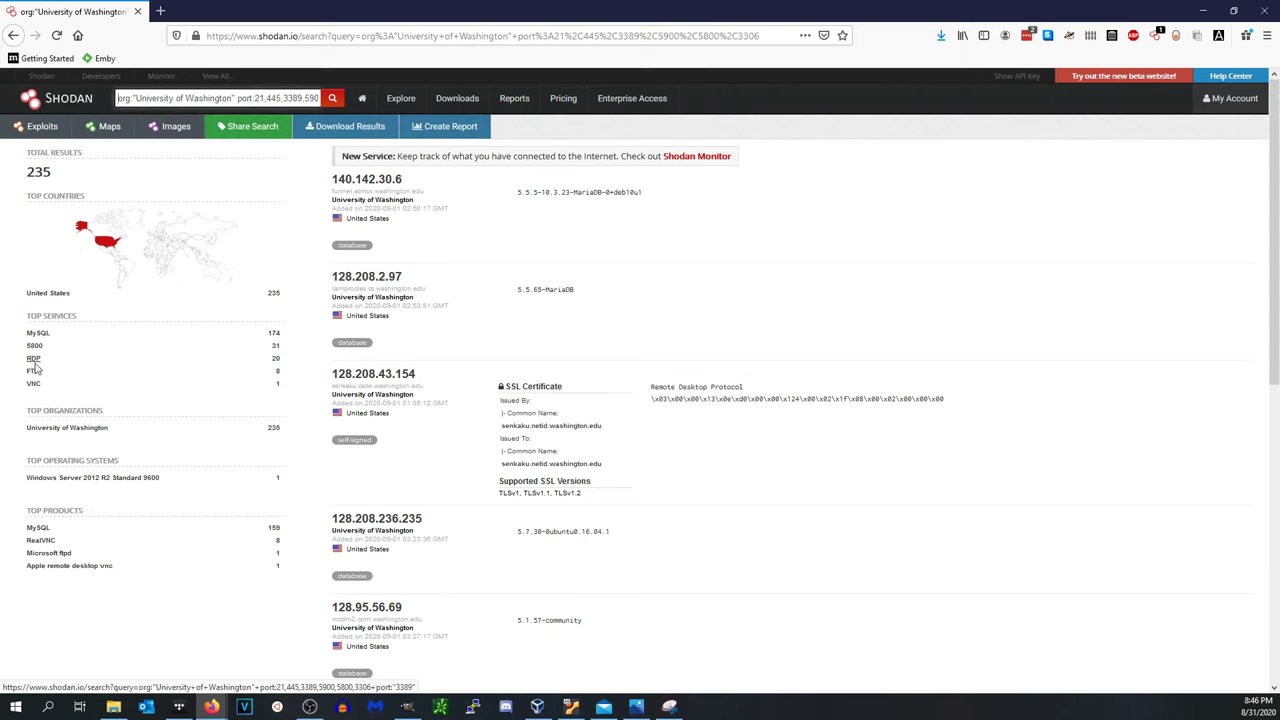
pyautogui.scroll(-4, 529, 617)
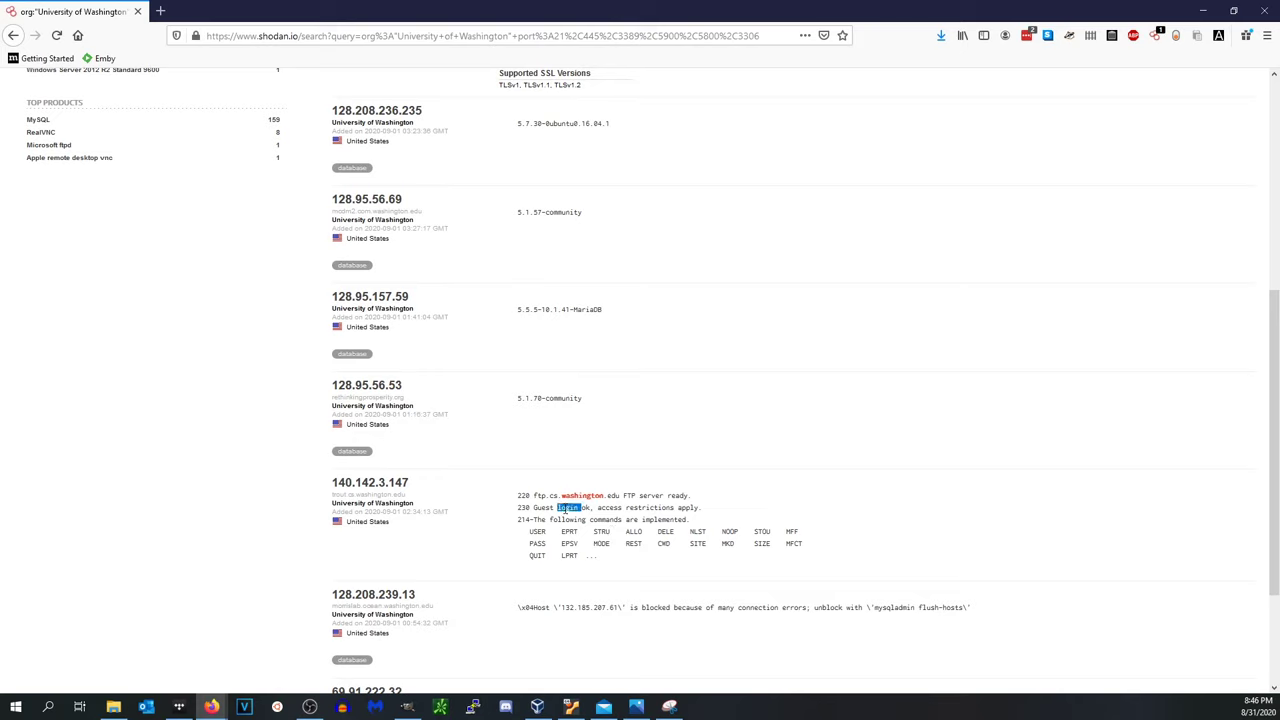
pyautogui.tripleClick(566, 509)
pyautogui.doubleClick(568, 508)
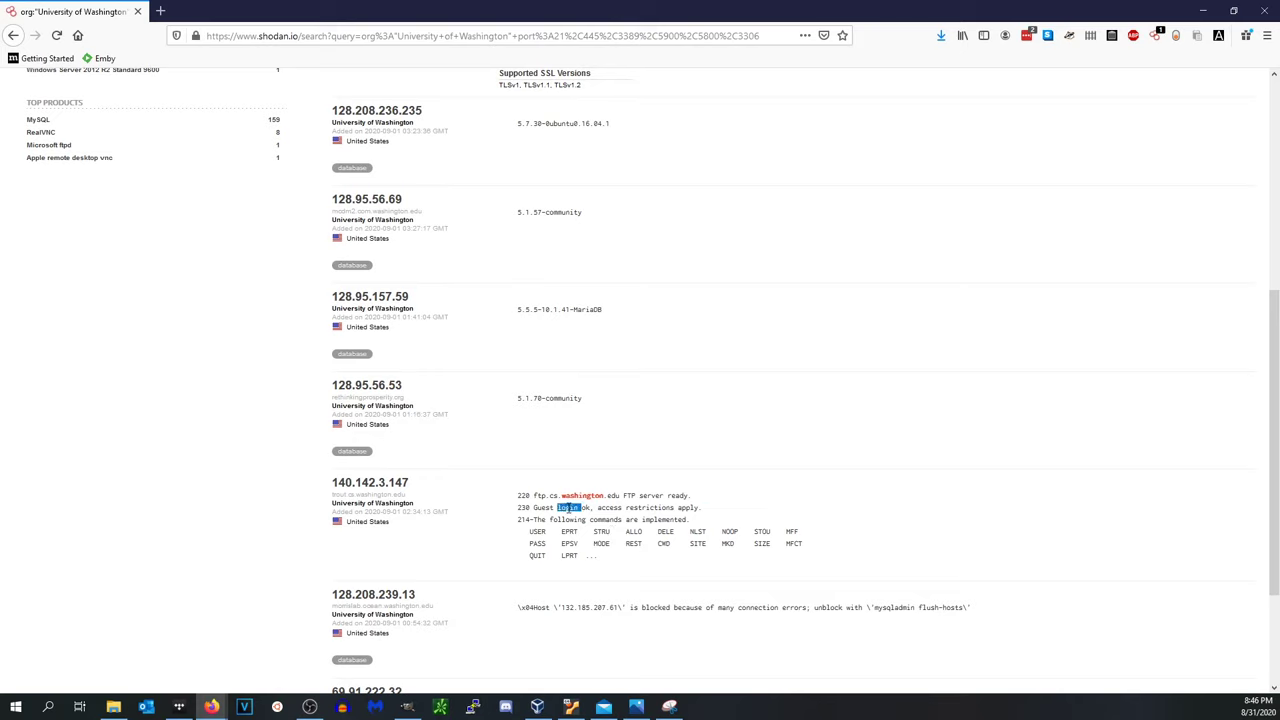
pyautogui.doubleClick(568, 508)
pyautogui.keyDown('shift'); pyautogui.click(590, 509); pyautogui.keyUp('shift')
pyautogui.scroll(4, 500, 470)
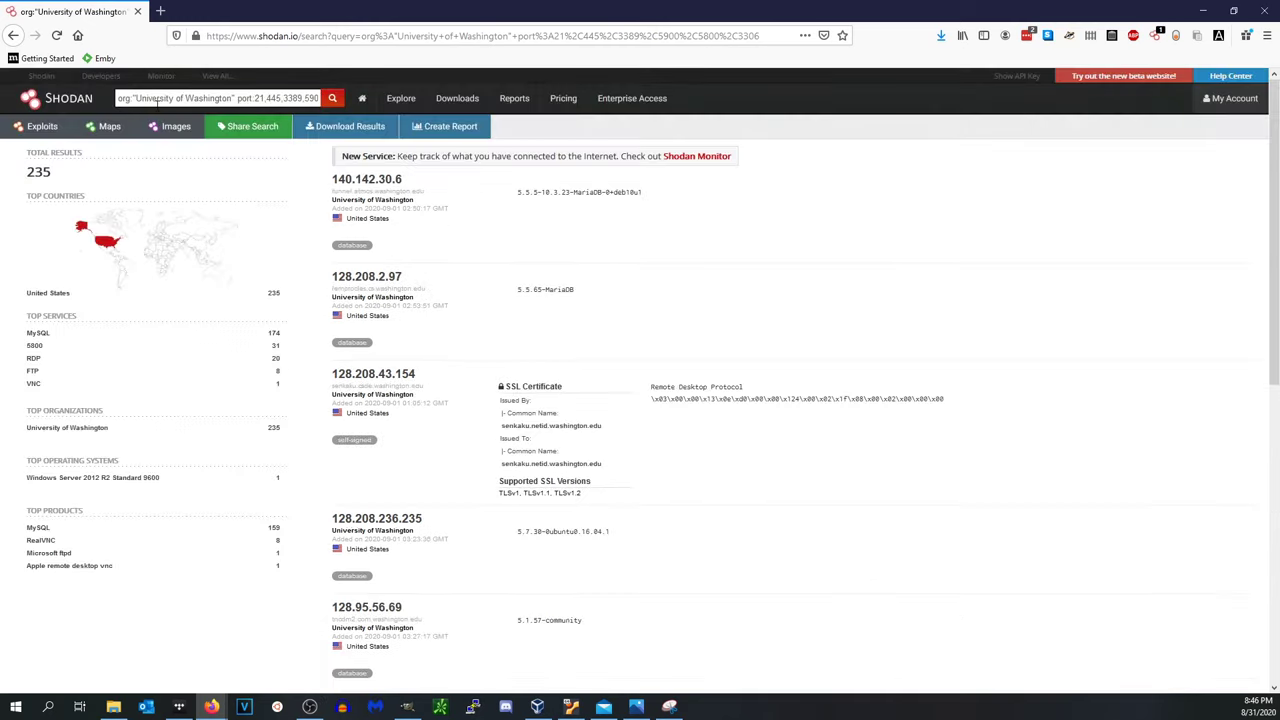
# - Negate the port filter to -port:21,445,3389,5900,5800,3306 and rerun the search
pyautogui.moveTo(118, 98); pyautogui.dragTo(178, 97)
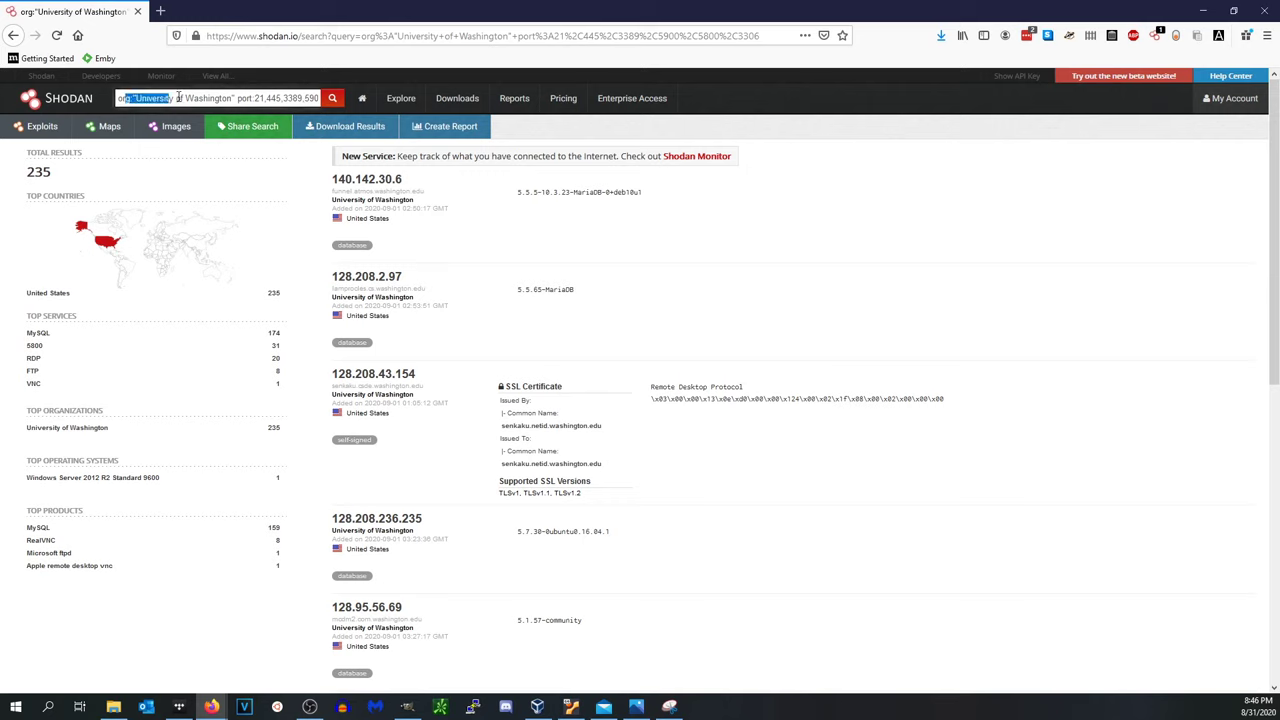
pyautogui.click(237, 98)
pyautogui.hotkey('shift', 'End')
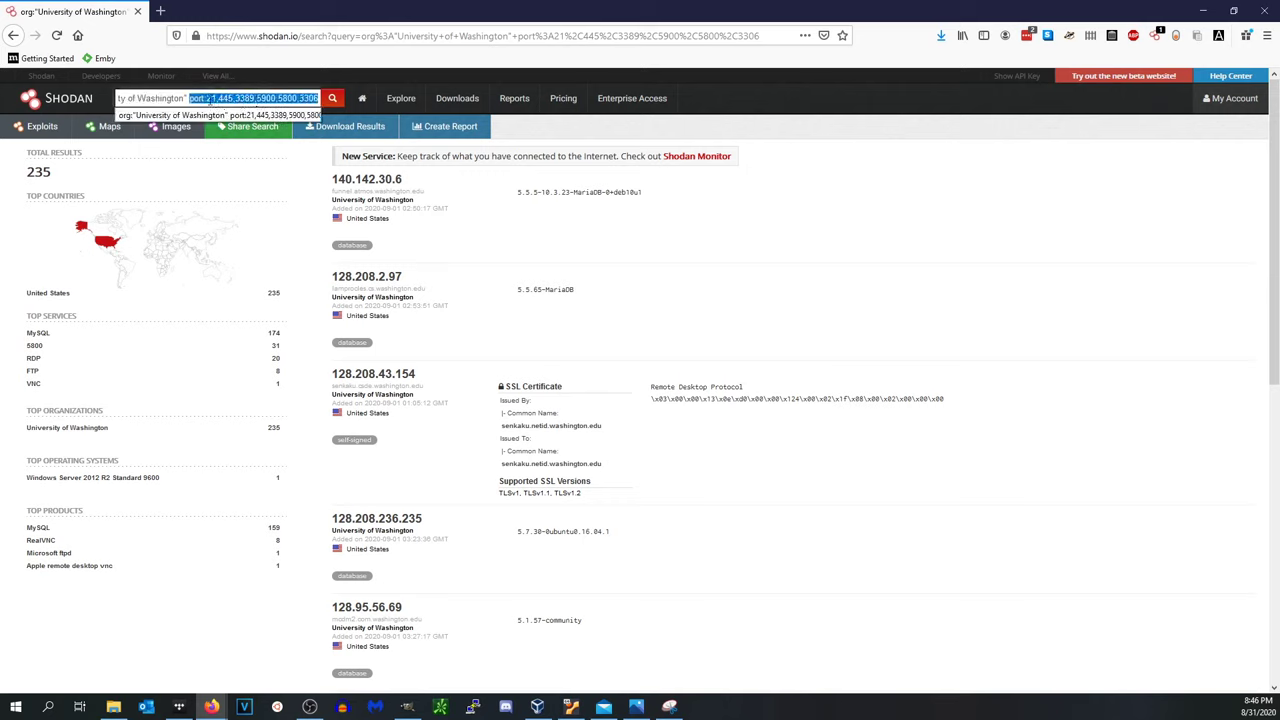
pyautogui.click(187, 98)
pyautogui.hotkey('shift', 'End')
pyautogui.press('Left')
pyautogui.press('Down')
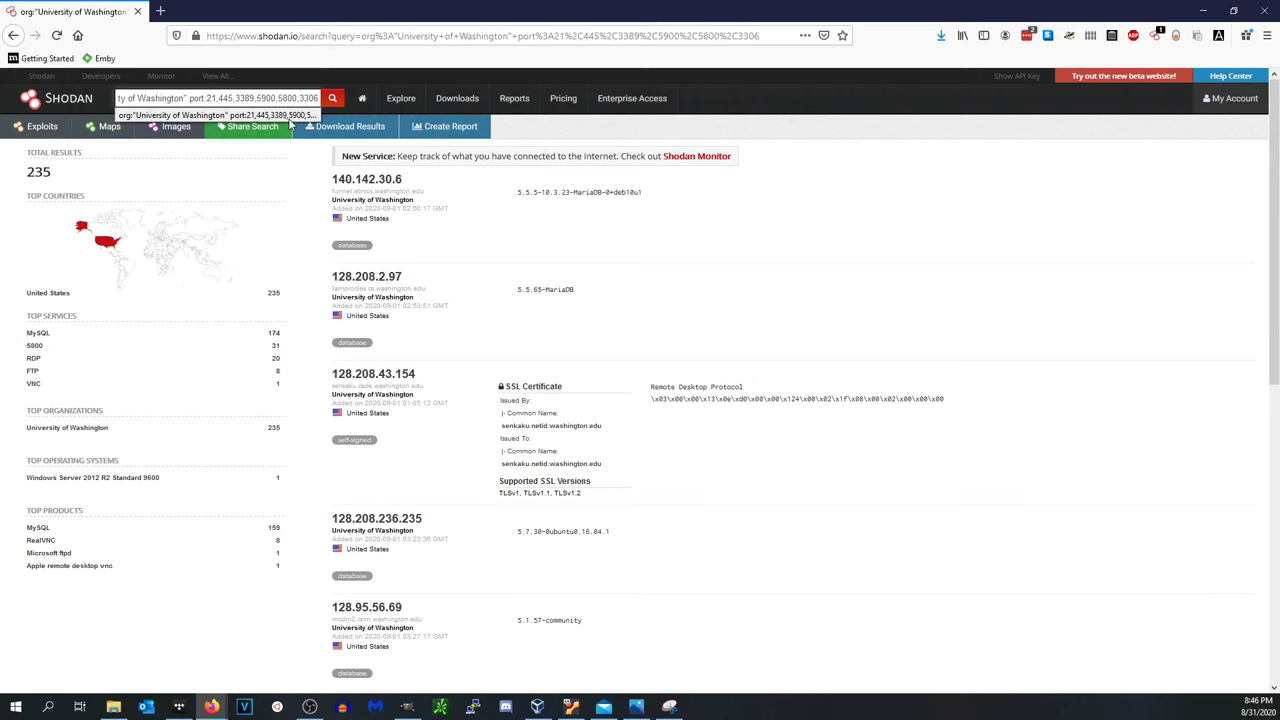
pyautogui.write('-')
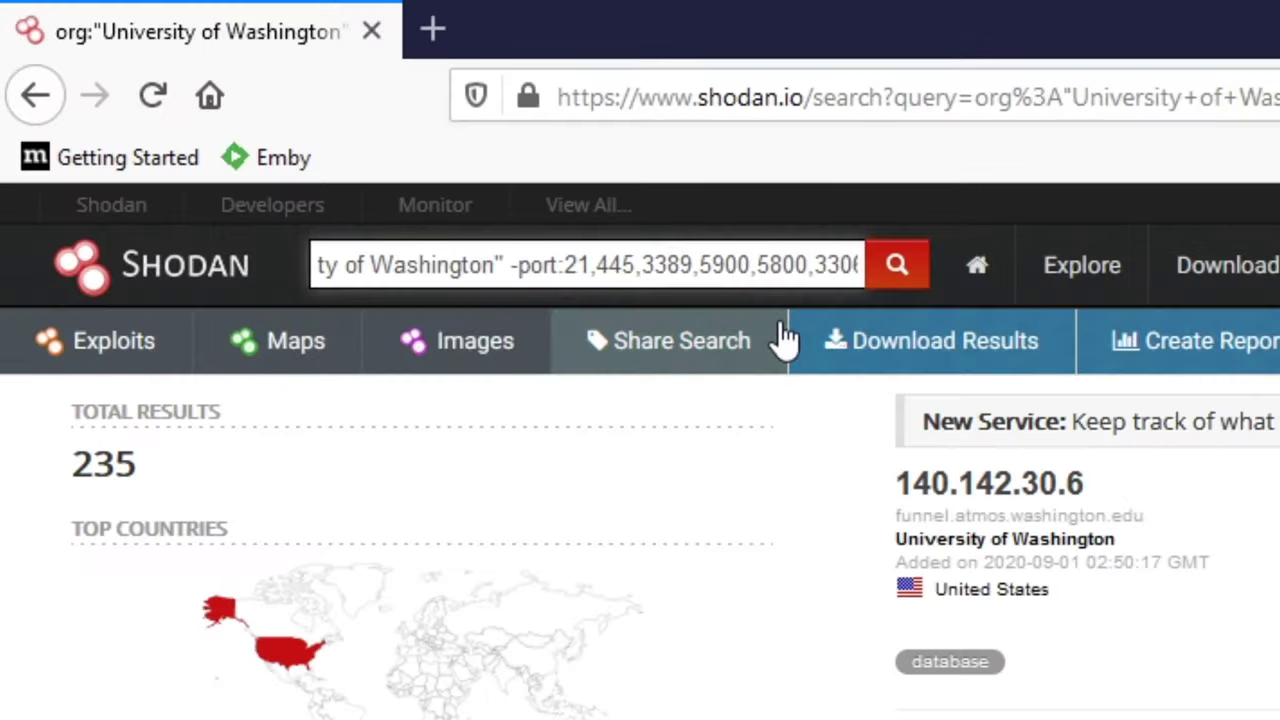
pyautogui.press('Return')
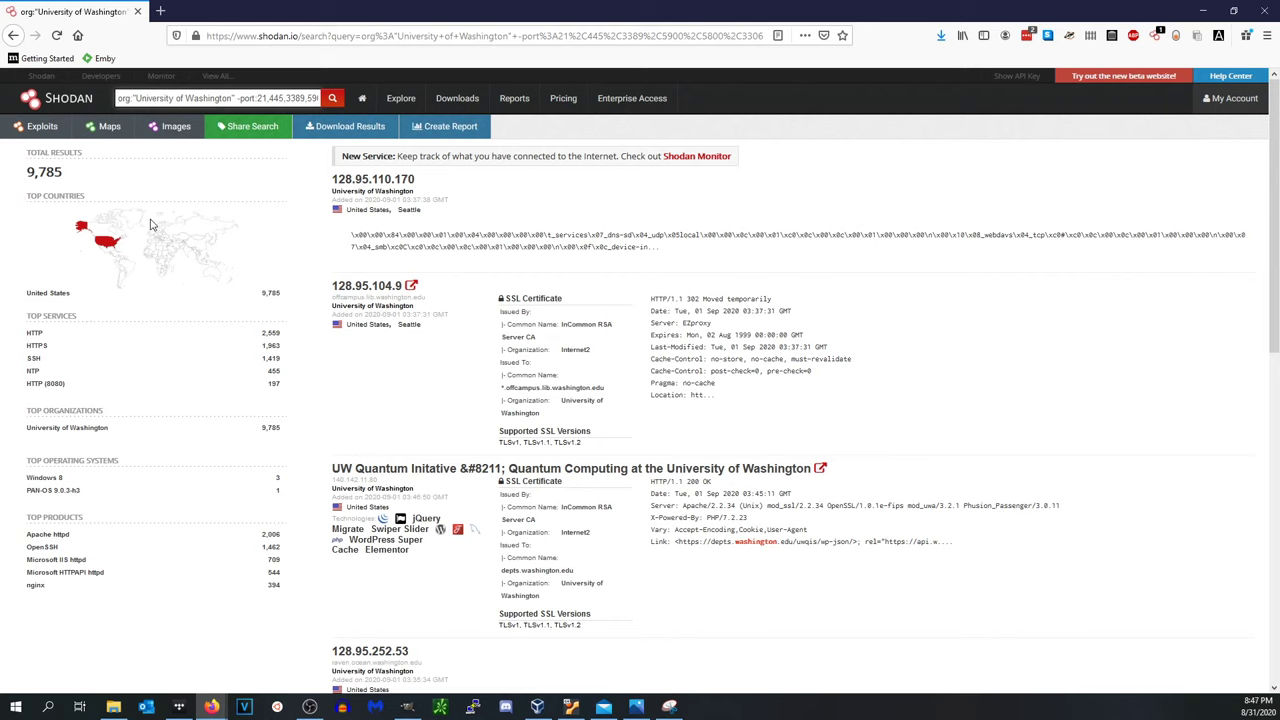
# - Clear the old query from the search box
pyautogui.click(246, 98)
pyautogui.hotkey('ctrl', 'a')
pyautogui.press('BackSpace')
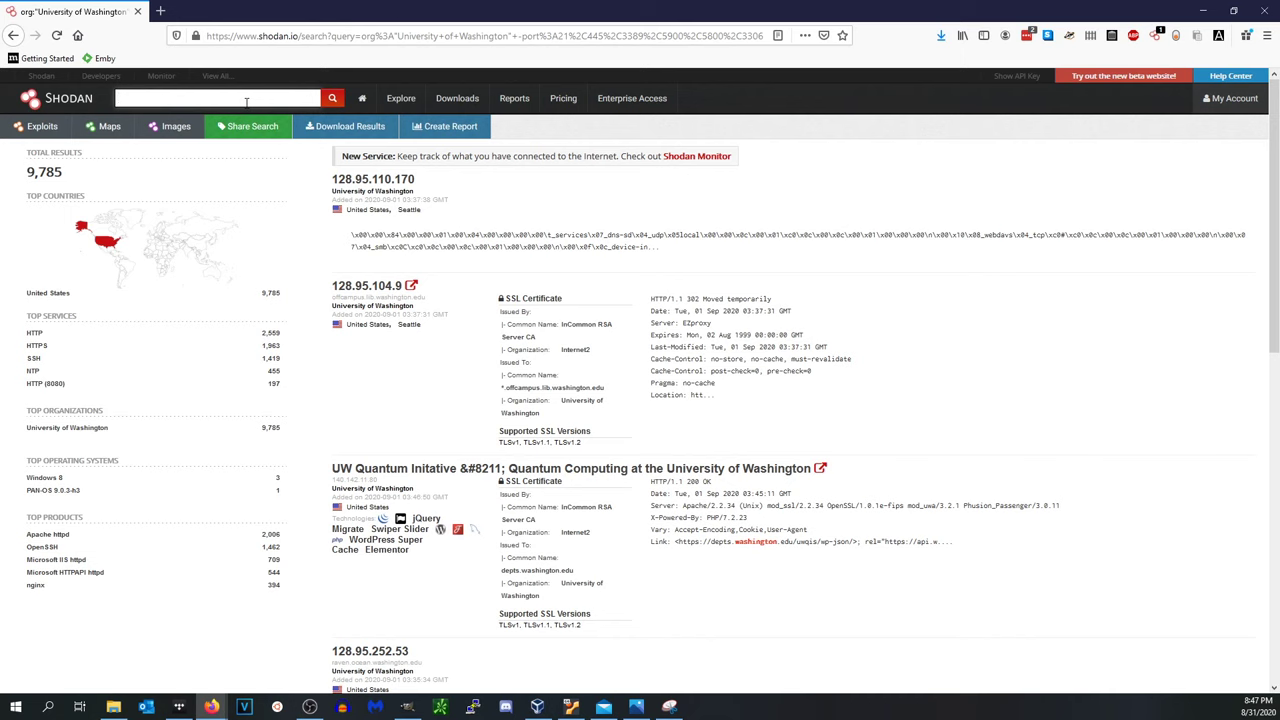
# - Search has_screenshot:true and scroll through the 1,549,743 screenshot results
pyautogui.write('has_screenshot:true port:3389')
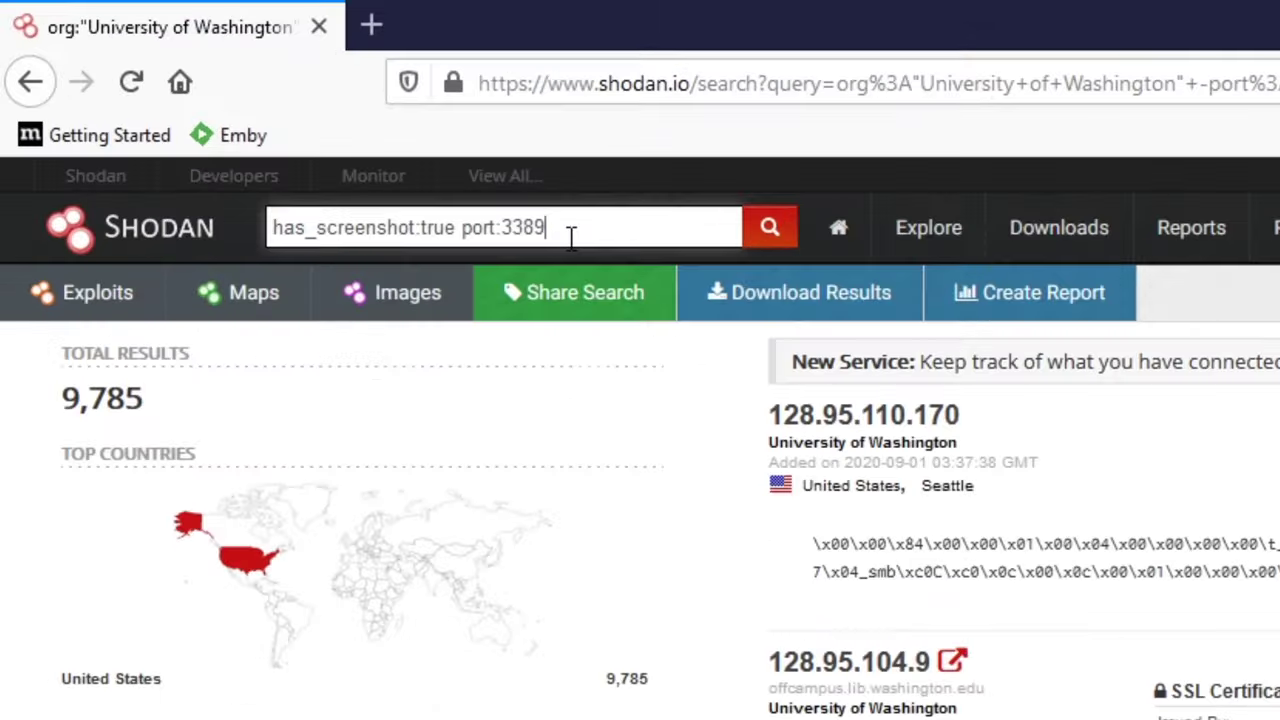
pyautogui.press('BackSpace')
pyautogui.press('BackSpace')
pyautogui.press('BackSpace')
pyautogui.press('BackSpace')
pyautogui.press('BackSpace')
pyautogui.press('BackSpace')
pyautogui.press('BackSpace')
pyautogui.press('BackSpace')
pyautogui.press('BackSpace')
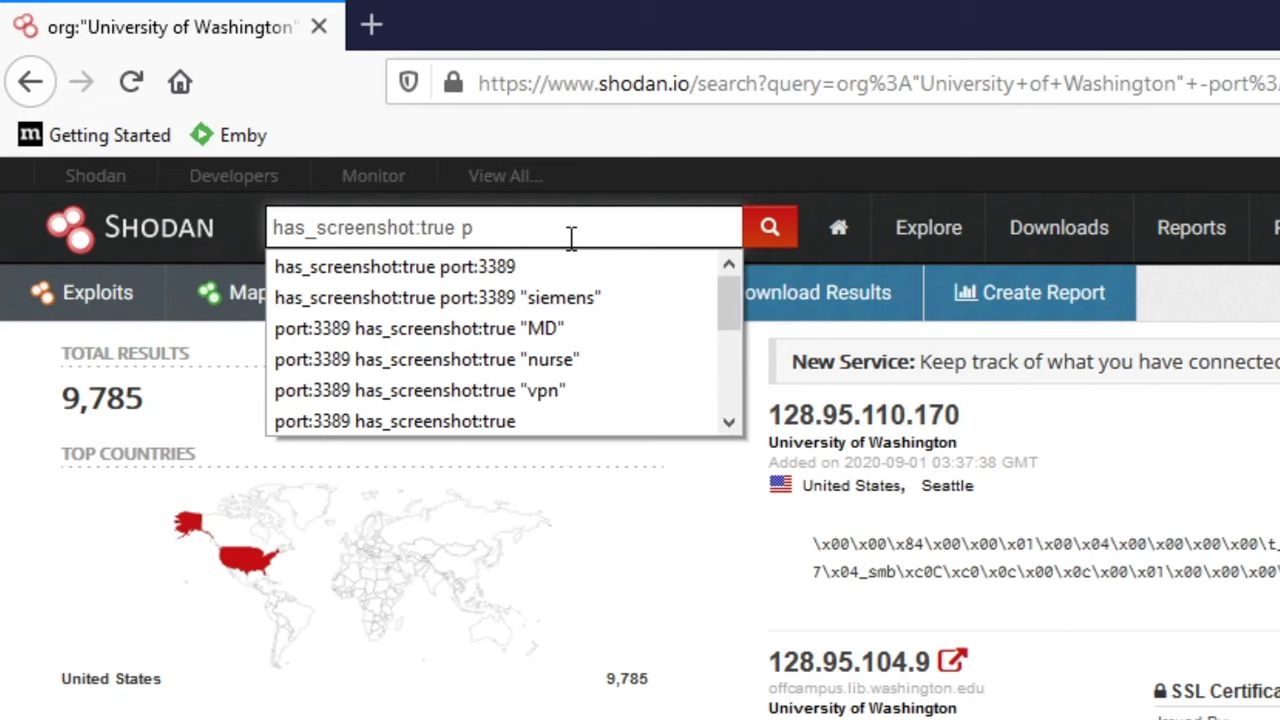
pyautogui.press('Return')
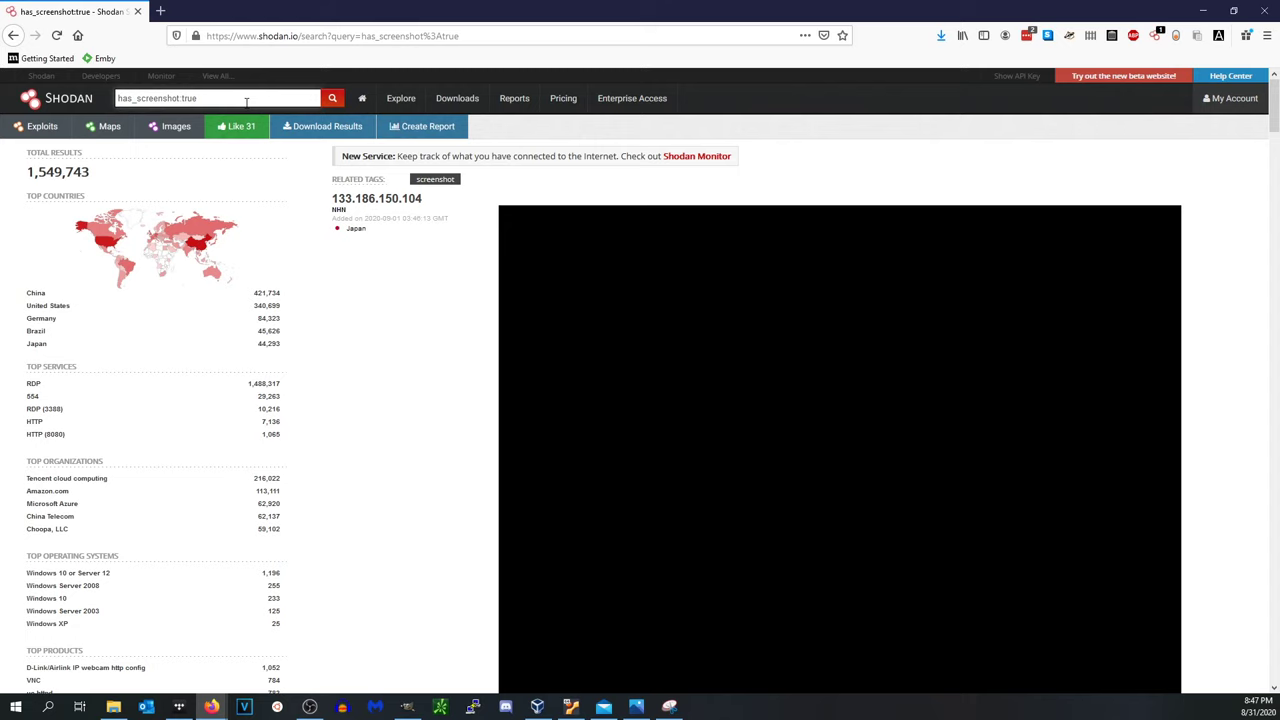
pyautogui.scroll(-5, 480, 395)
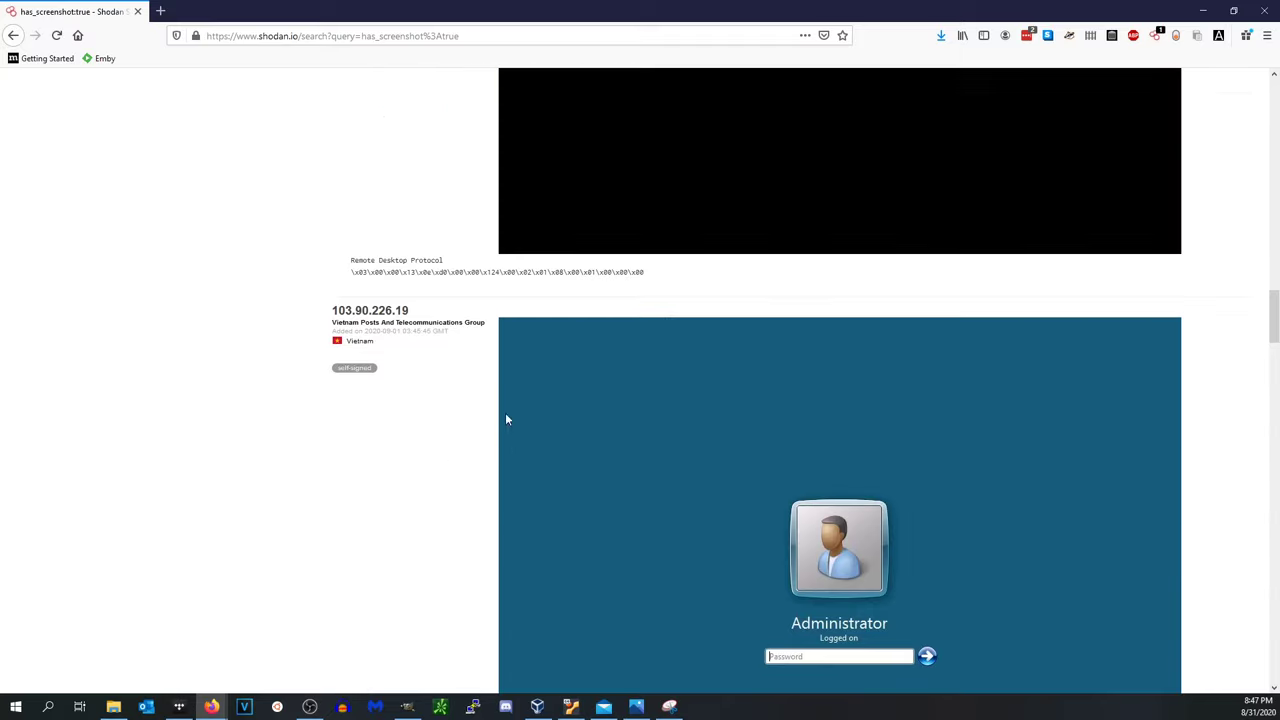
pyautogui.scroll(20, 506, 420)
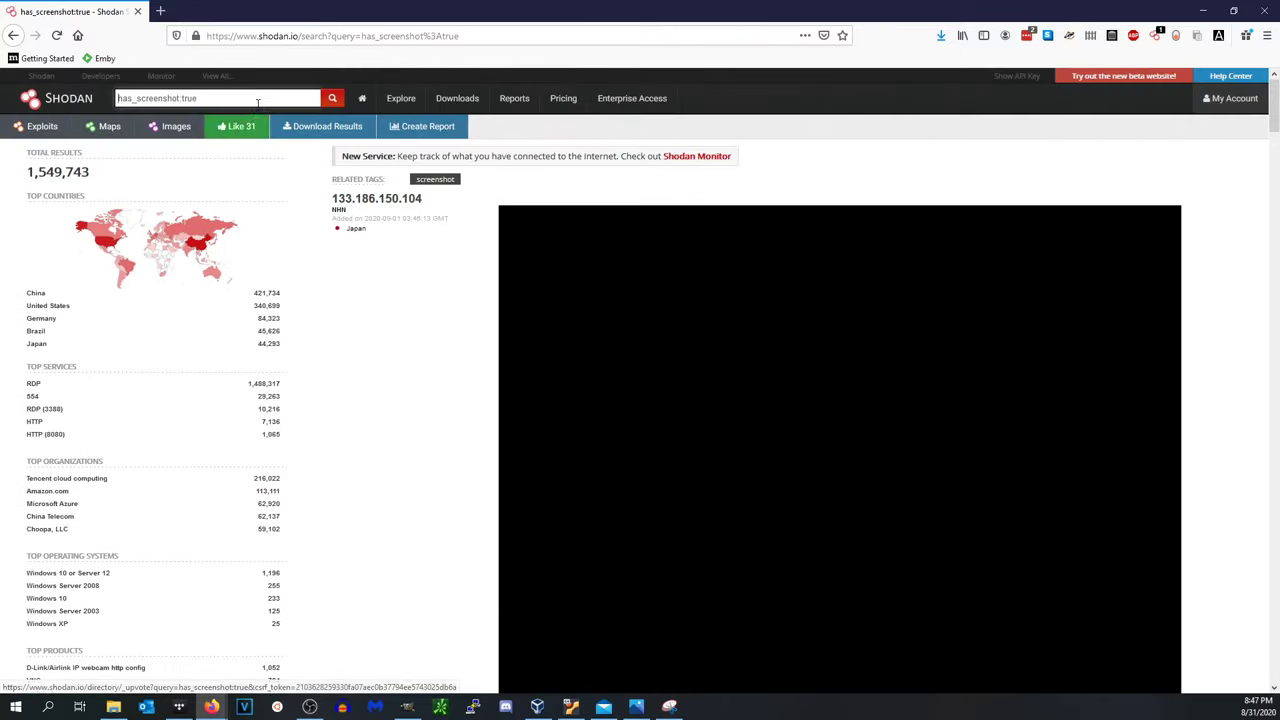
pyautogui.click(258, 102)
# - Add "scada" to the has_screenshot:true query and browse the 23 results
pyautogui.write('"scada"')
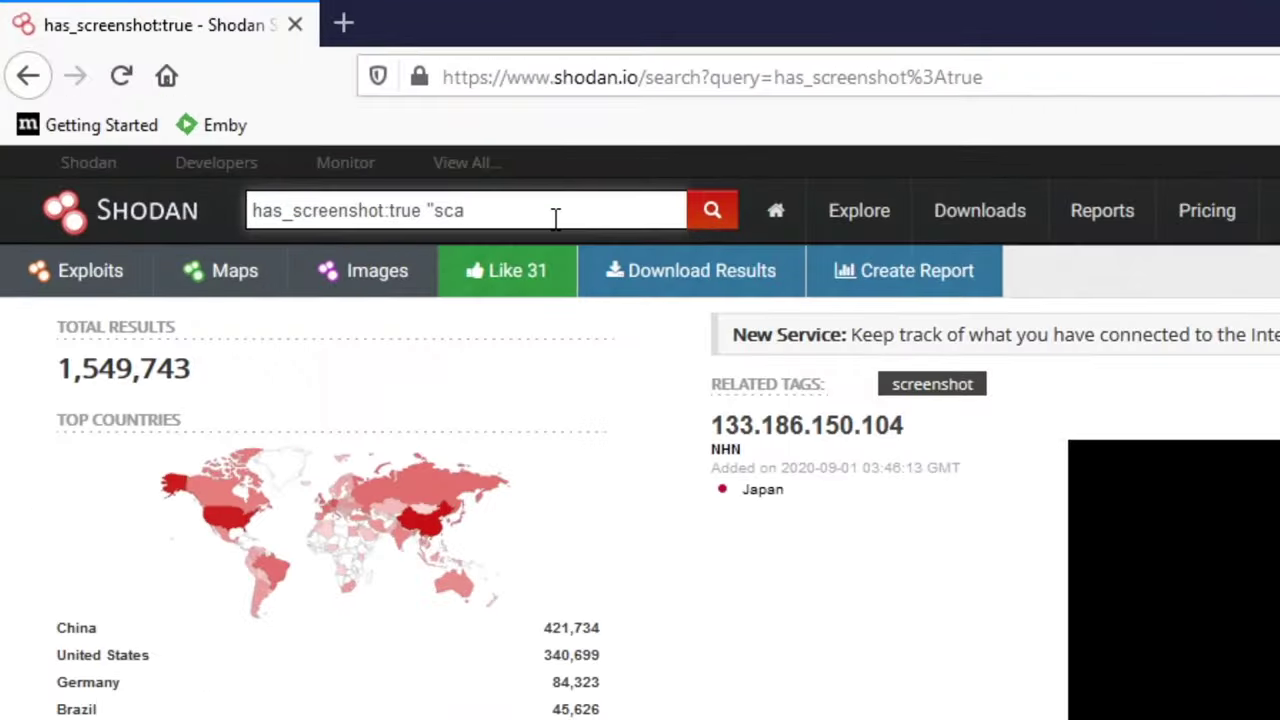
pyautogui.press('Return')
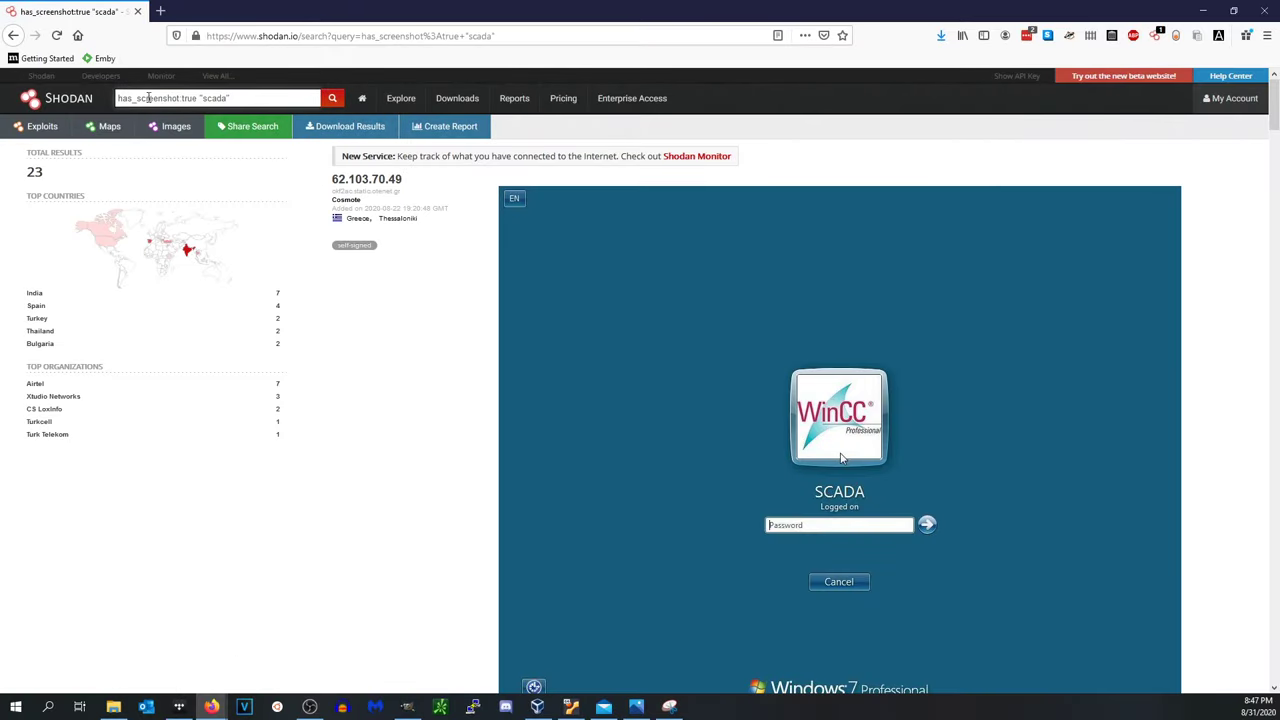
pyautogui.scroll(-2, 530, 320)
pyautogui.scroll(-5, 551, 294)
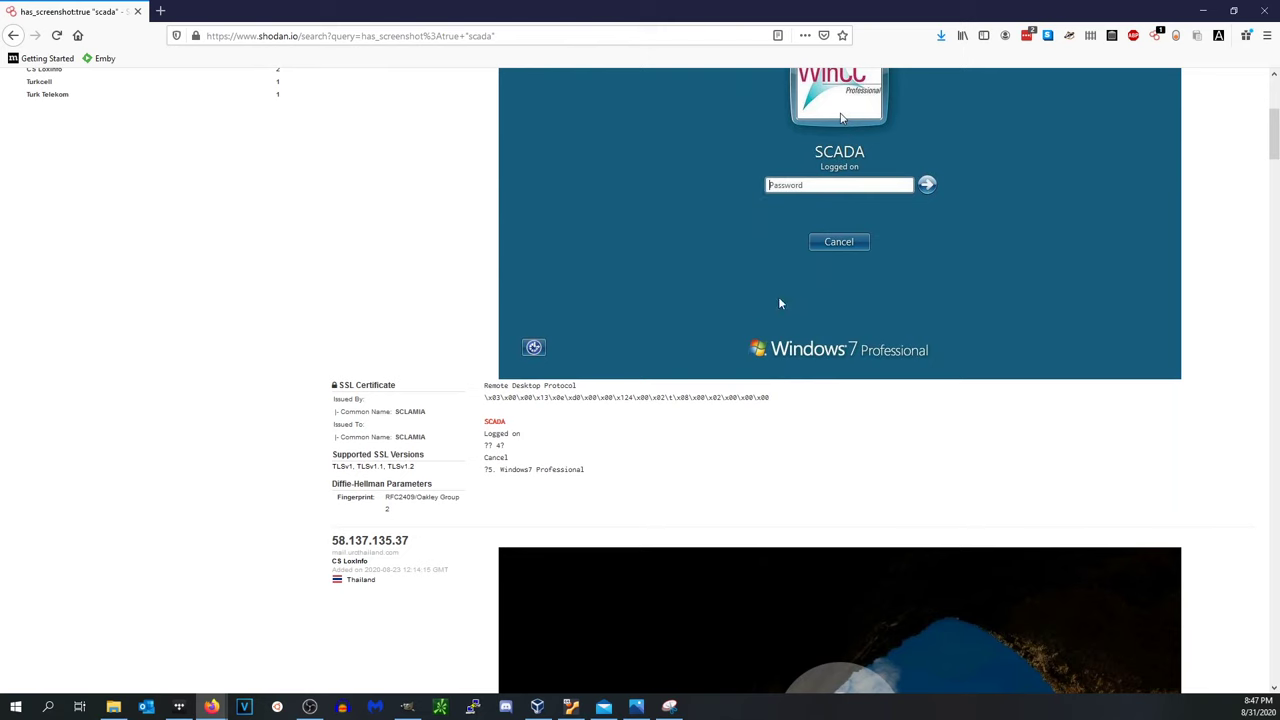
pyautogui.scroll(-10, 743, 352)
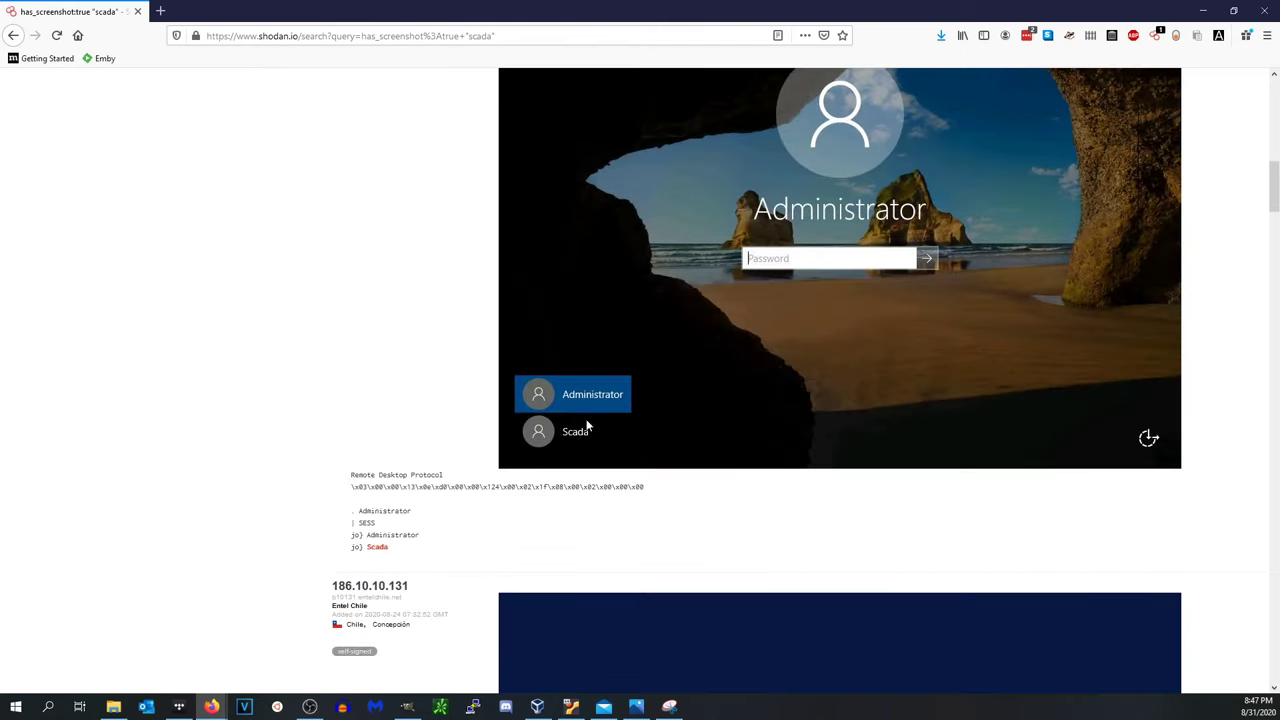
pyautogui.scroll(-15, 721, 450)
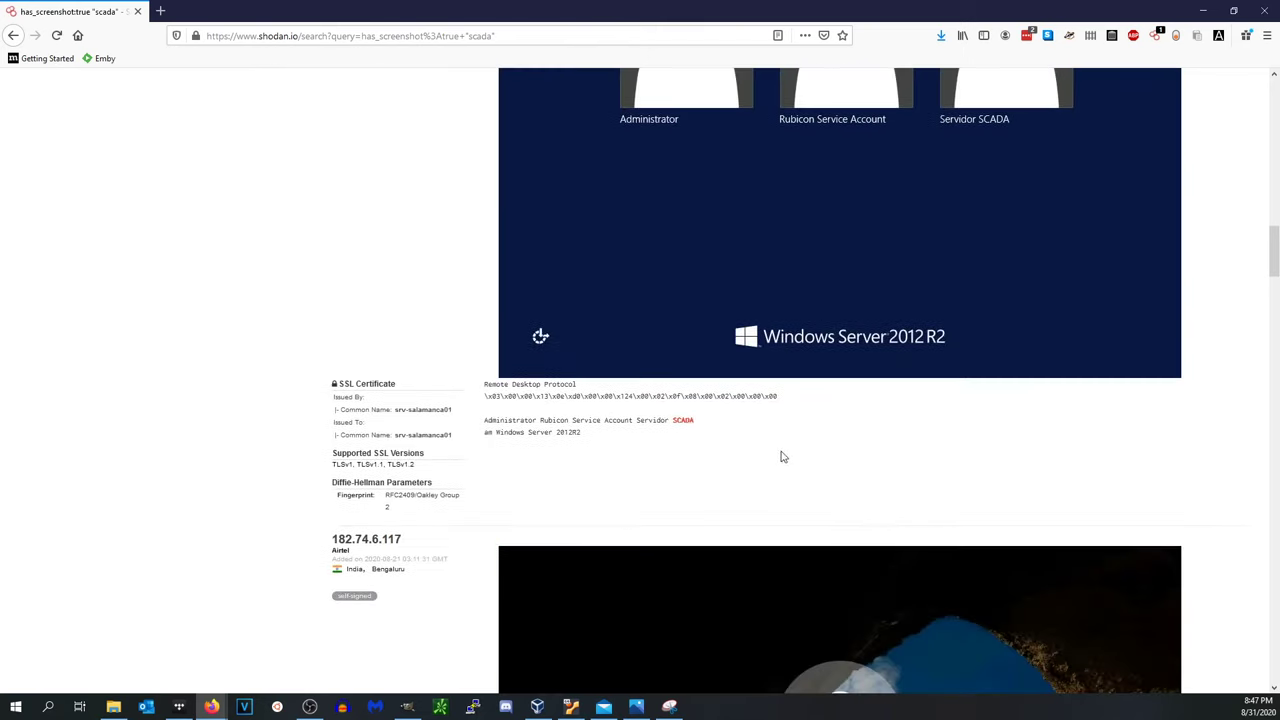
pyautogui.scroll(5, 814, 223)
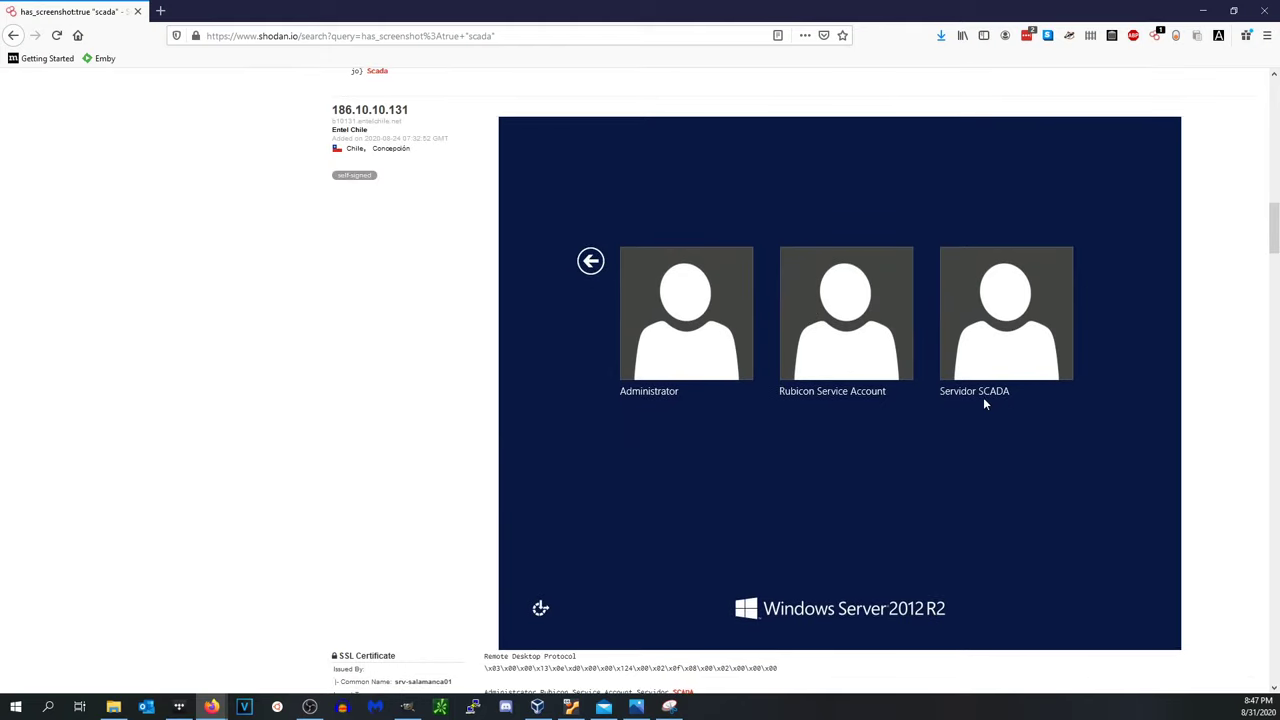
pyautogui.scroll(-20, 959, 396)
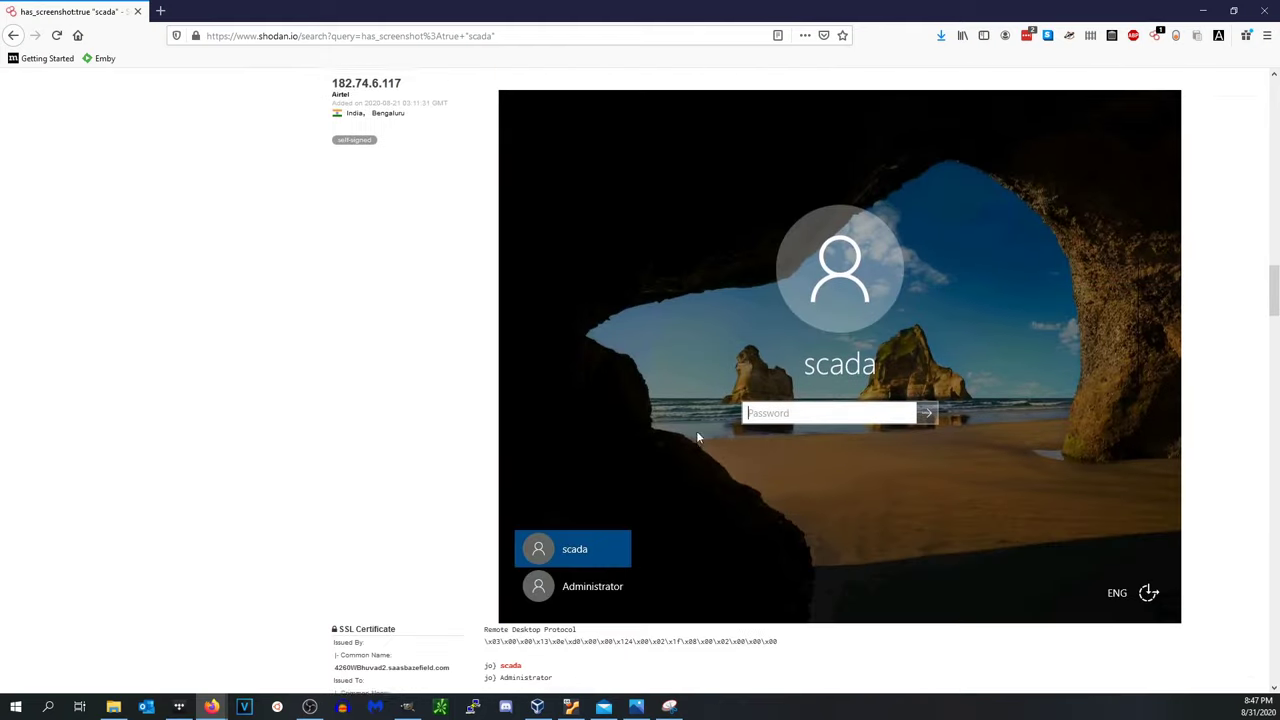
pyautogui.scroll(-20, 657, 458)
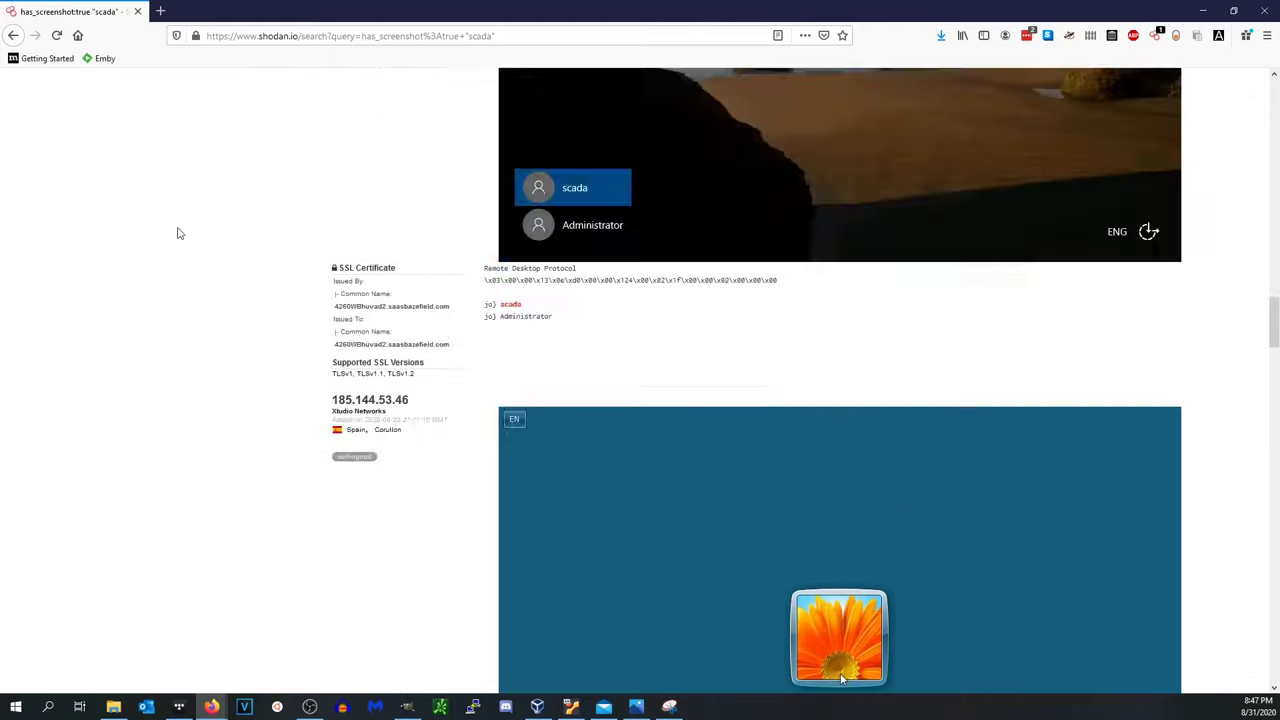
pyautogui.scroll(20, 288, 170)
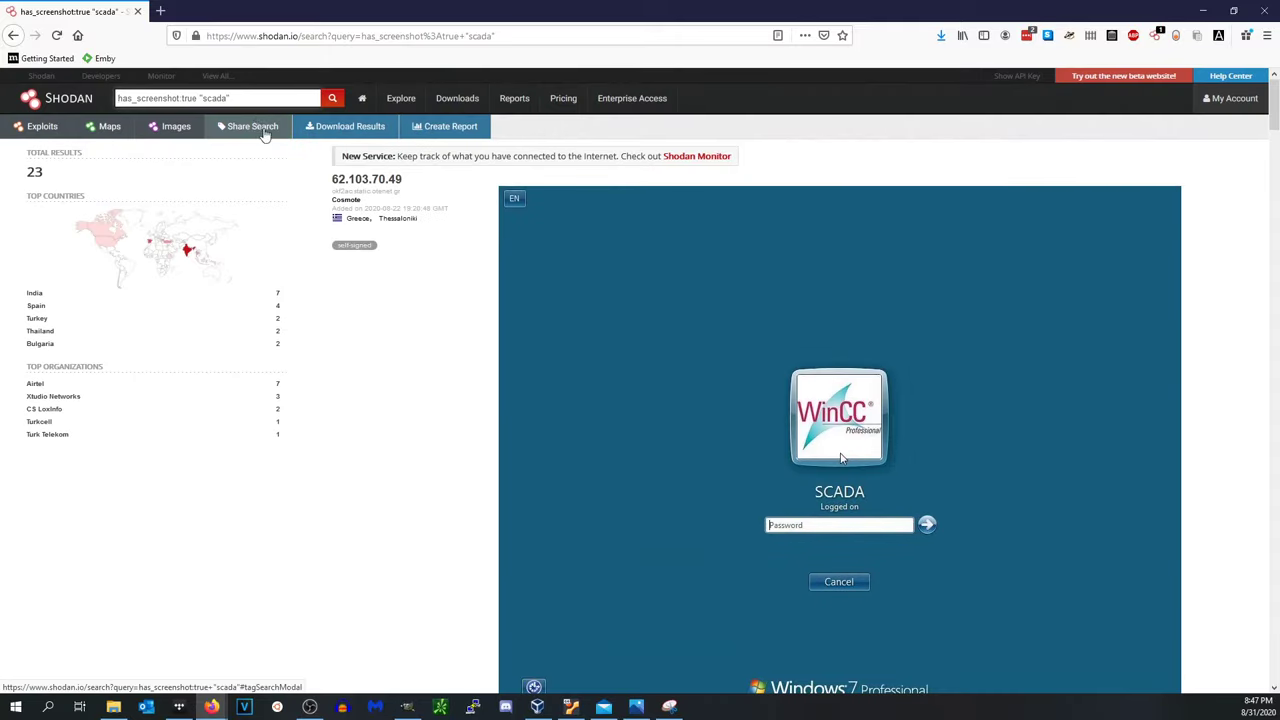
# - Search has_screenshot:true "nuclear" and browse the two Windows login-screen results
pyautogui.write('"nuclear"')
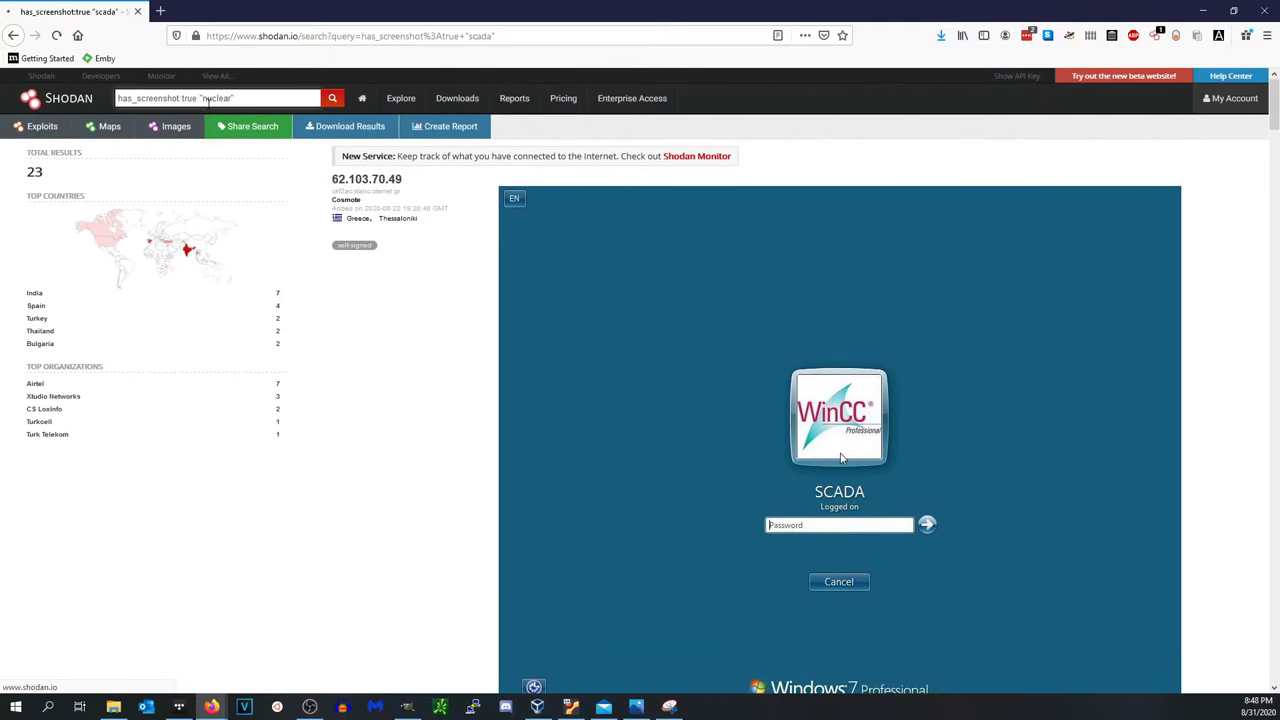
pyautogui.press('Return')
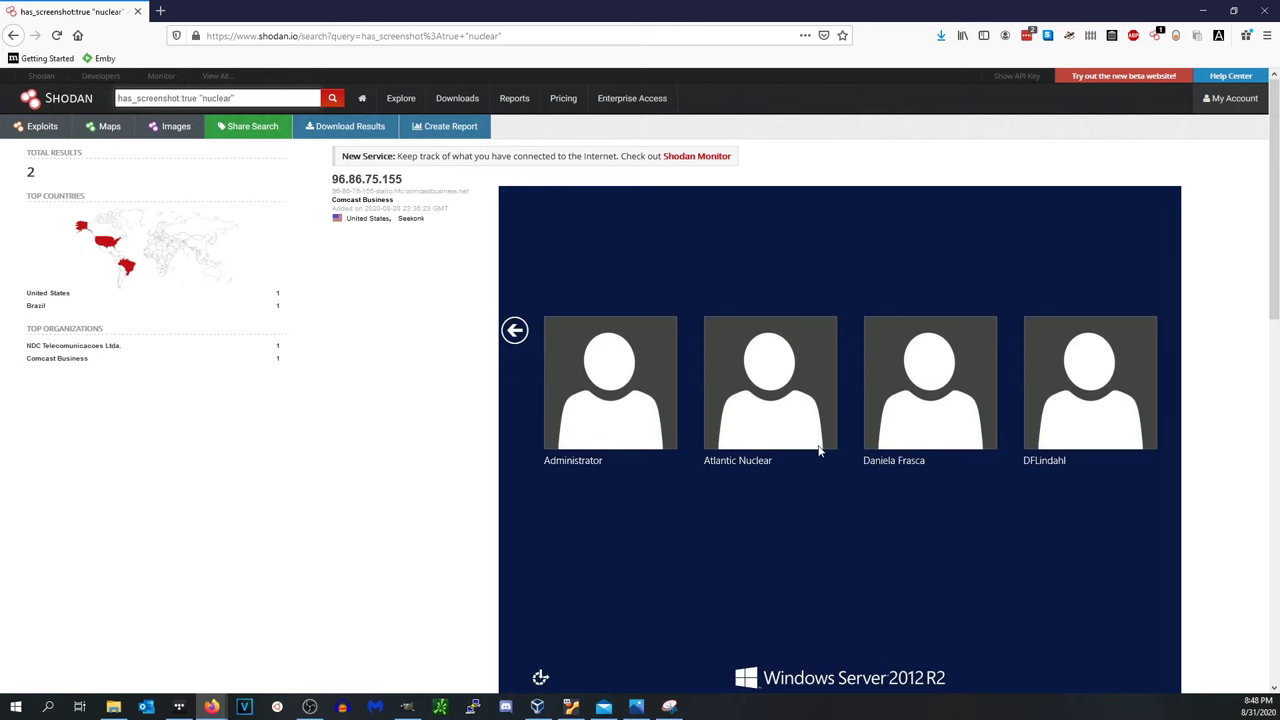
pyautogui.scroll(-15, 822, 477)
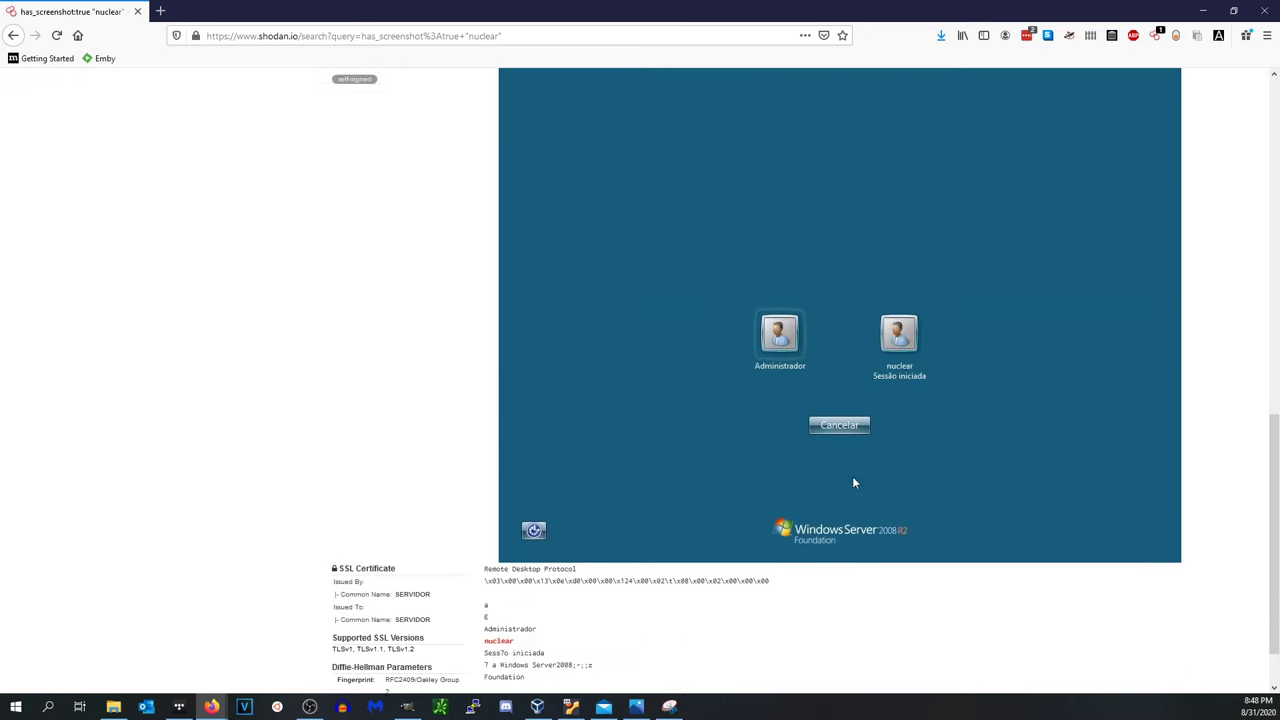
pyautogui.scroll(-1, 850, 334)
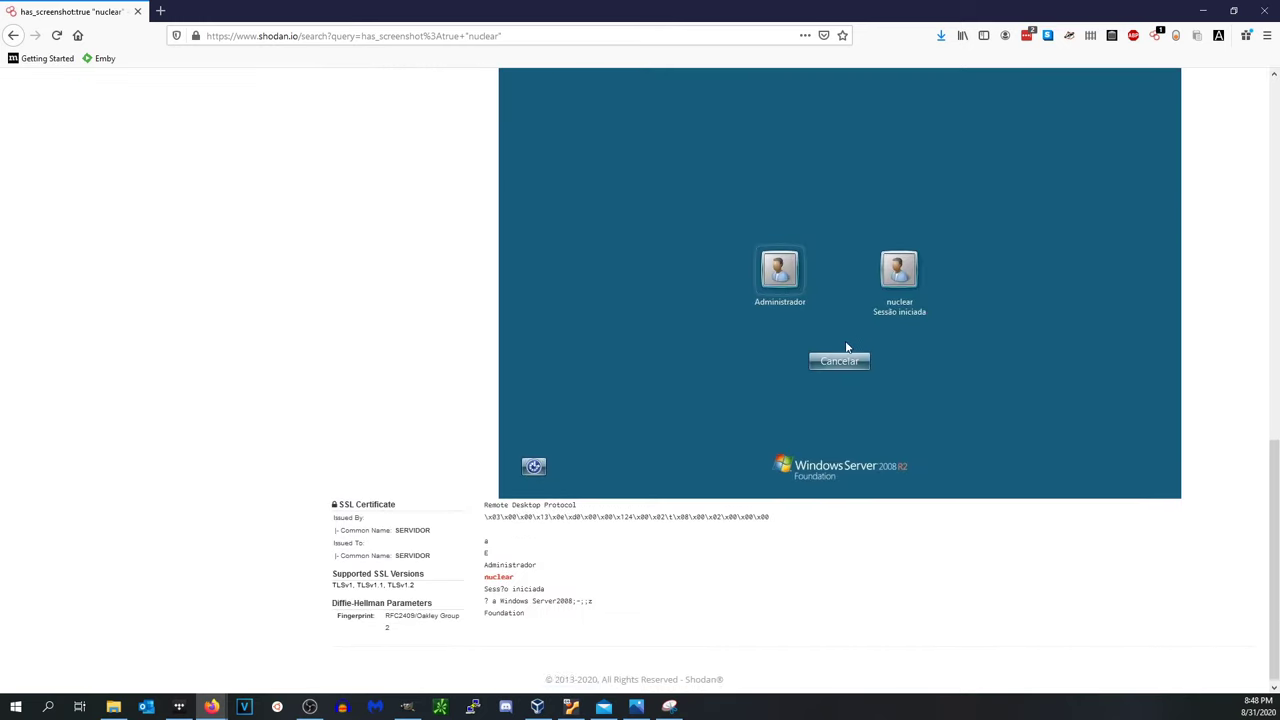
pyautogui.scroll(15, 702, 400)
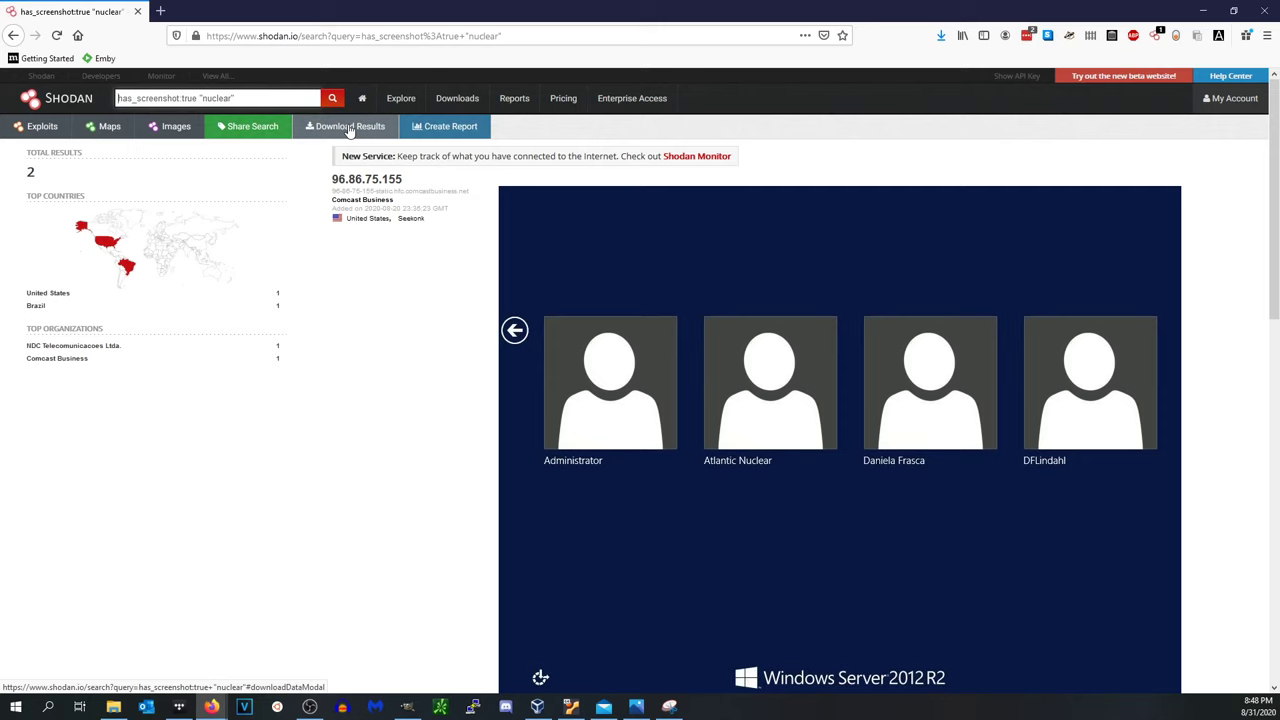
# - Create a report from the nuclear screenshot search titled 'Tes5t'
pyautogui.click(447, 129)
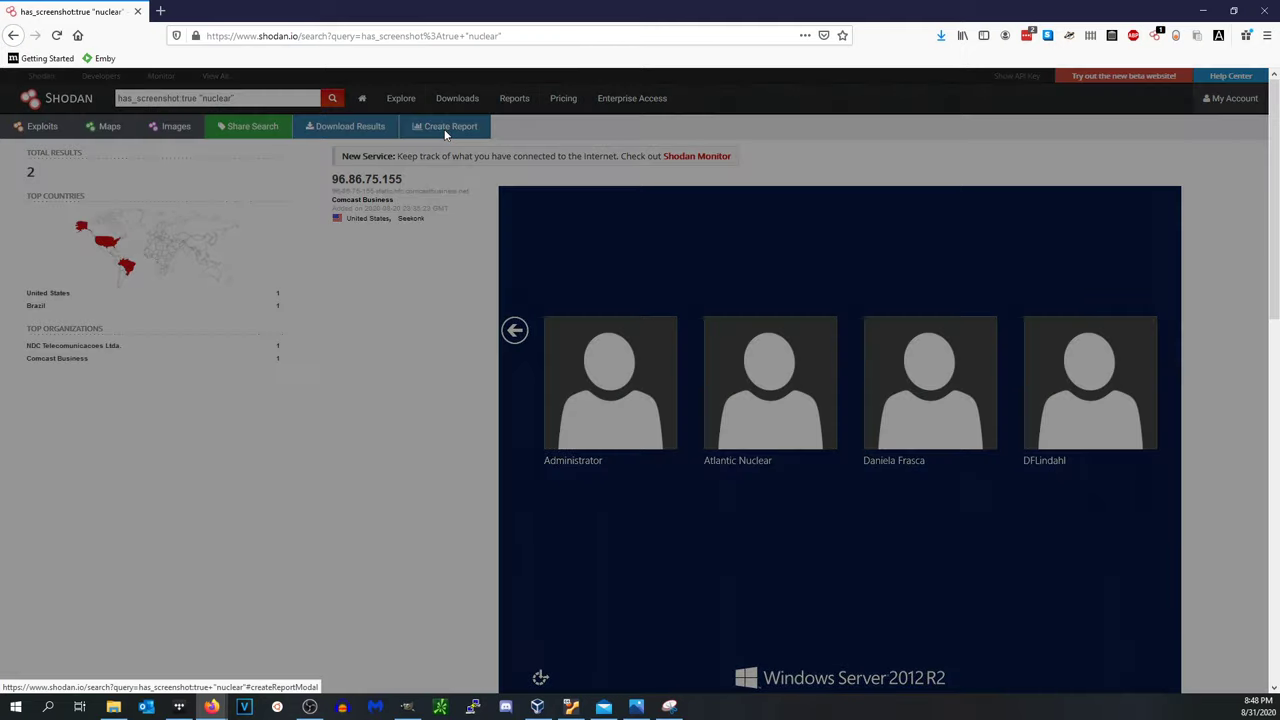
pyautogui.click(624, 291)
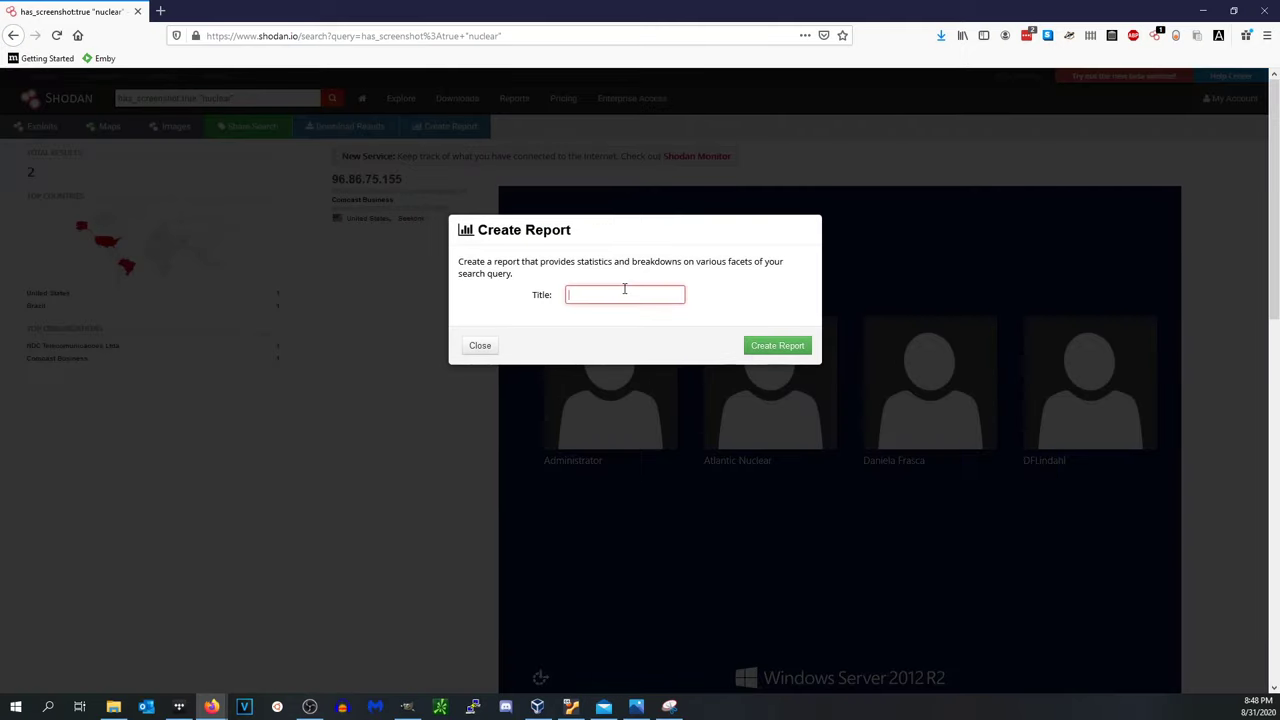
pyautogui.write('Tes5t')
pyautogui.press('Return')
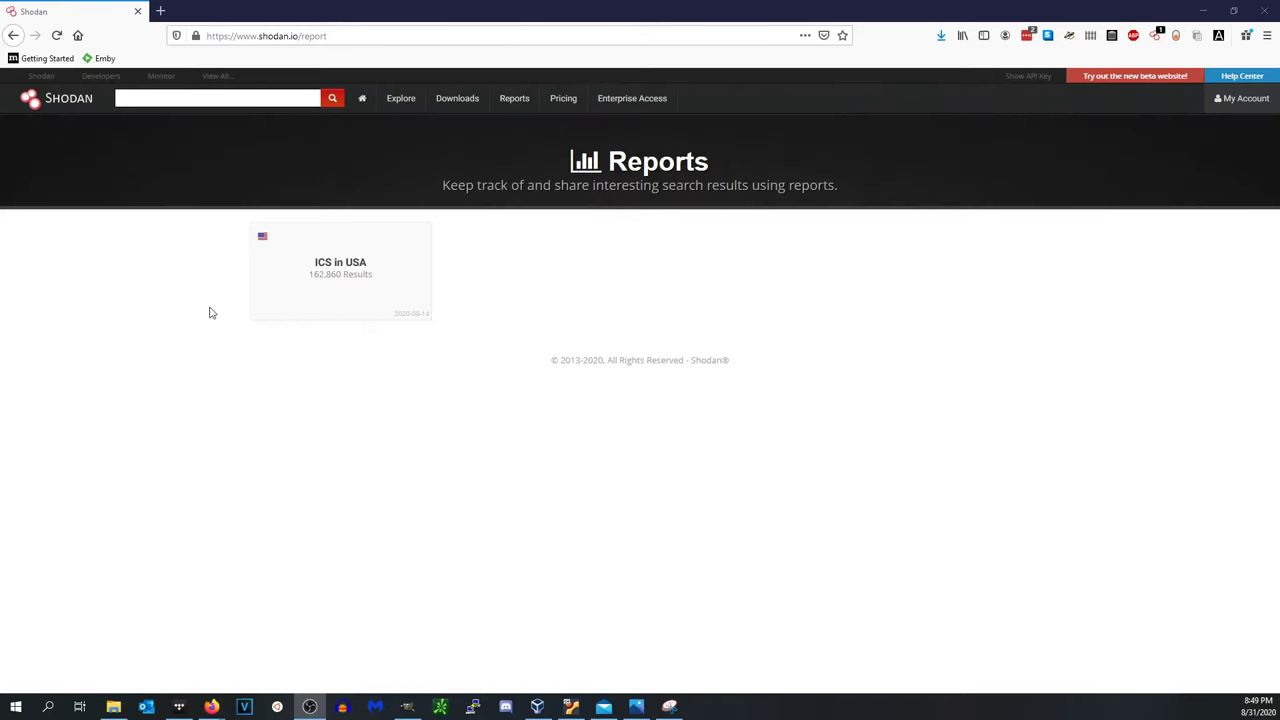
pyautogui.click(566, 102)
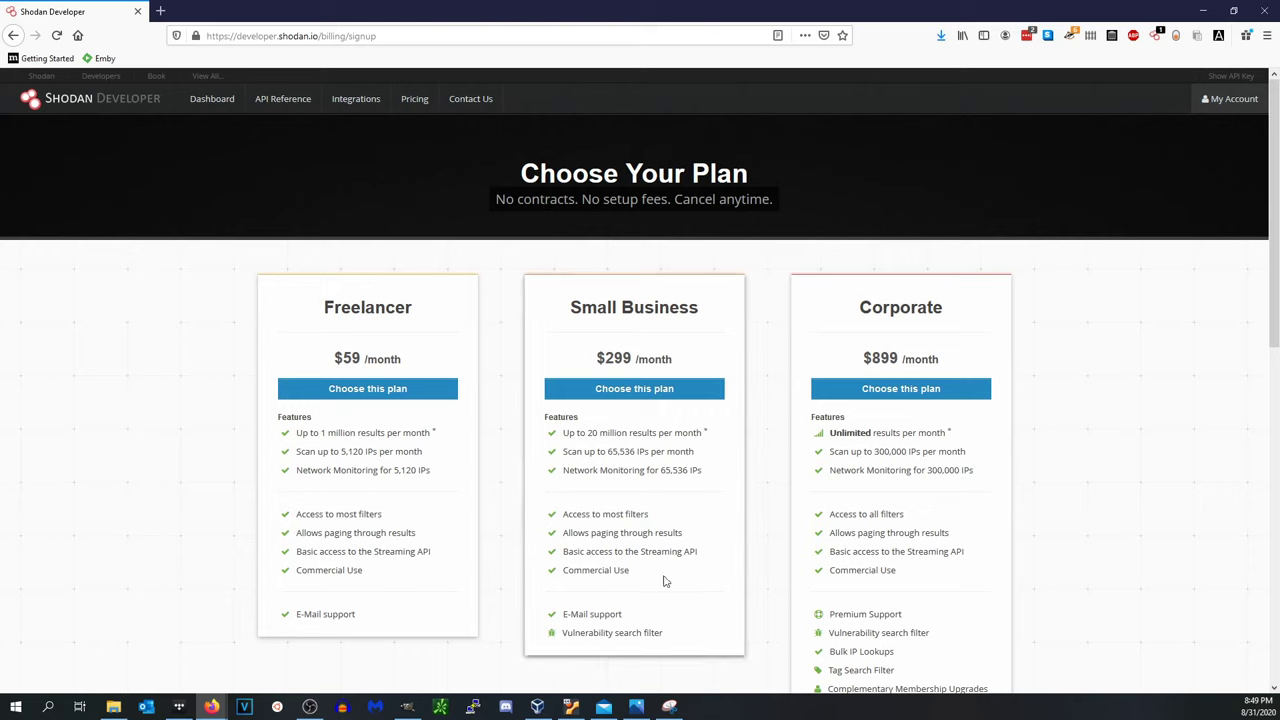
# - Scroll through the Freelancer, Small Business and Corporate plan cards and FAQ
pyautogui.scroll(-2, 651, 563)
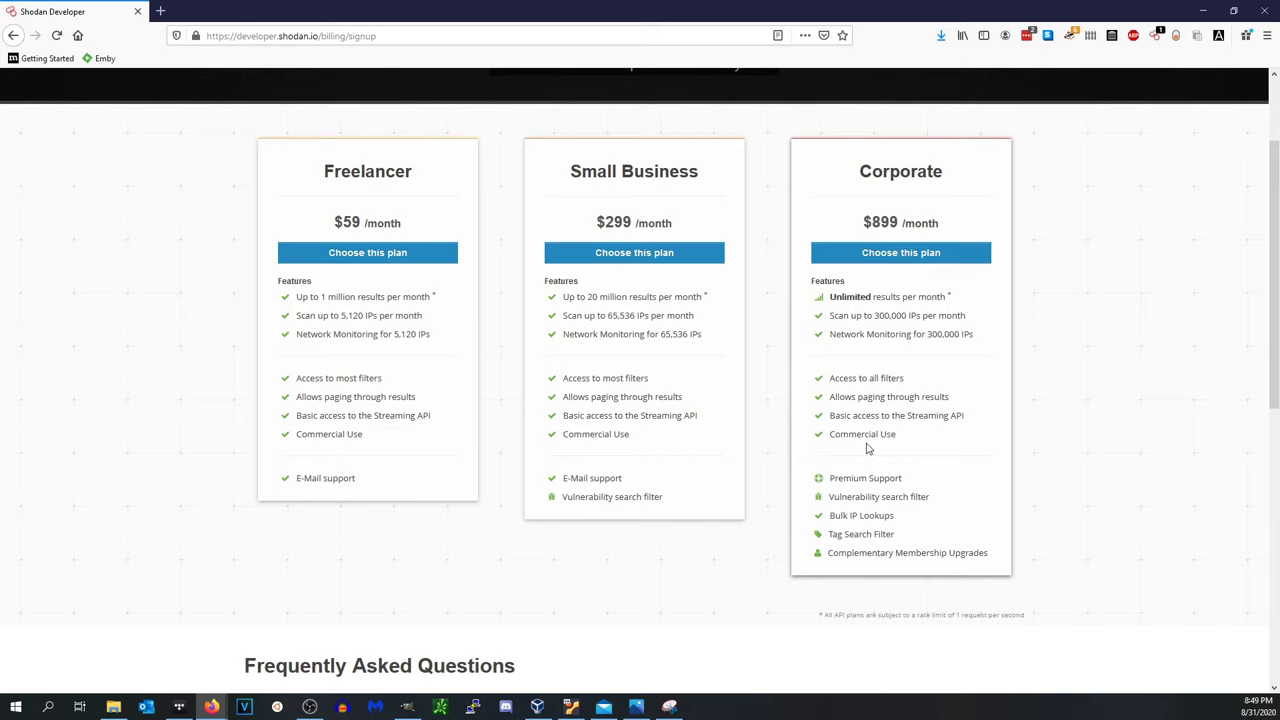
pyautogui.scroll(-5, 915, 440)
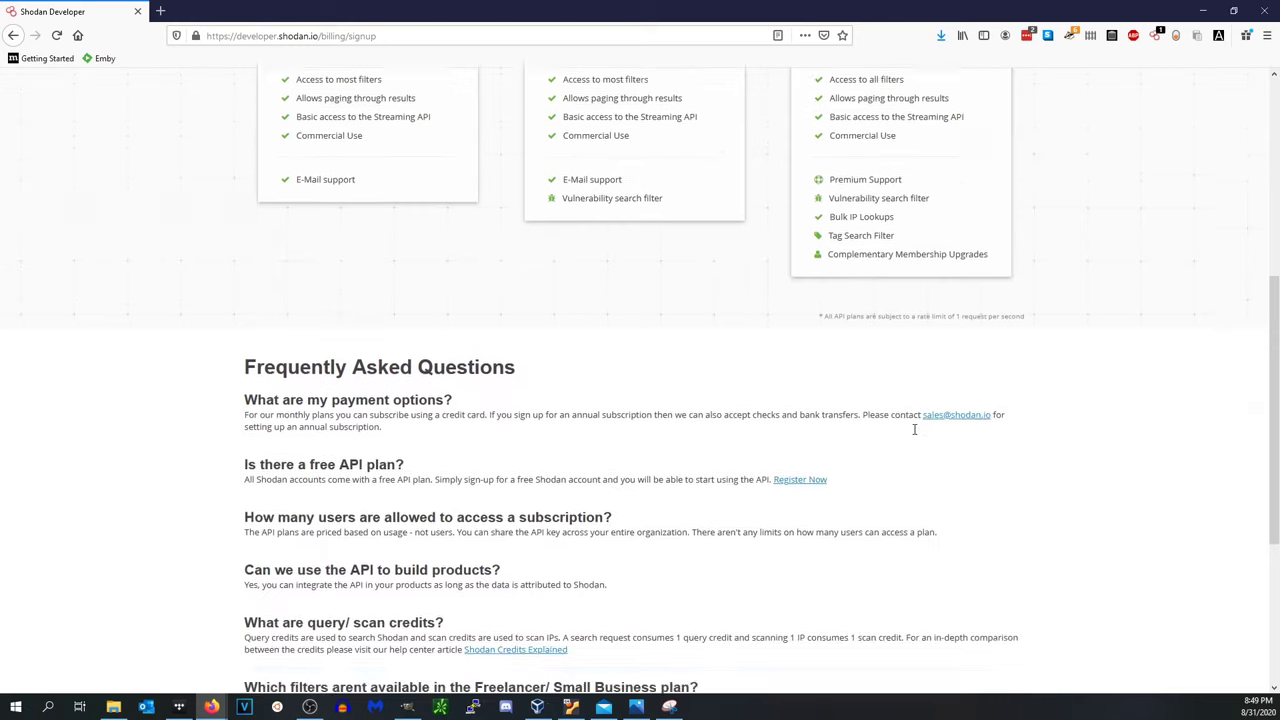
pyautogui.scroll(4, 629, 449)
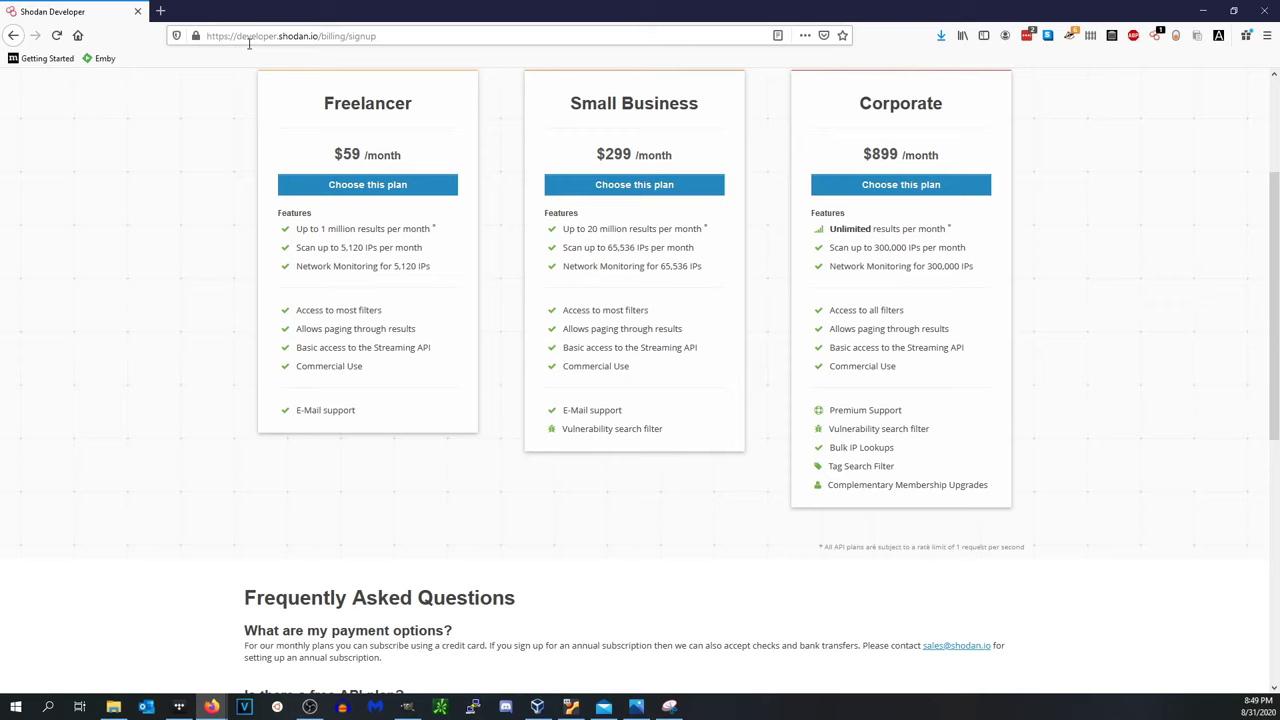
# - Go back to the reloaded Reports page and open the ICS in USA report
pyautogui.click(14, 35)
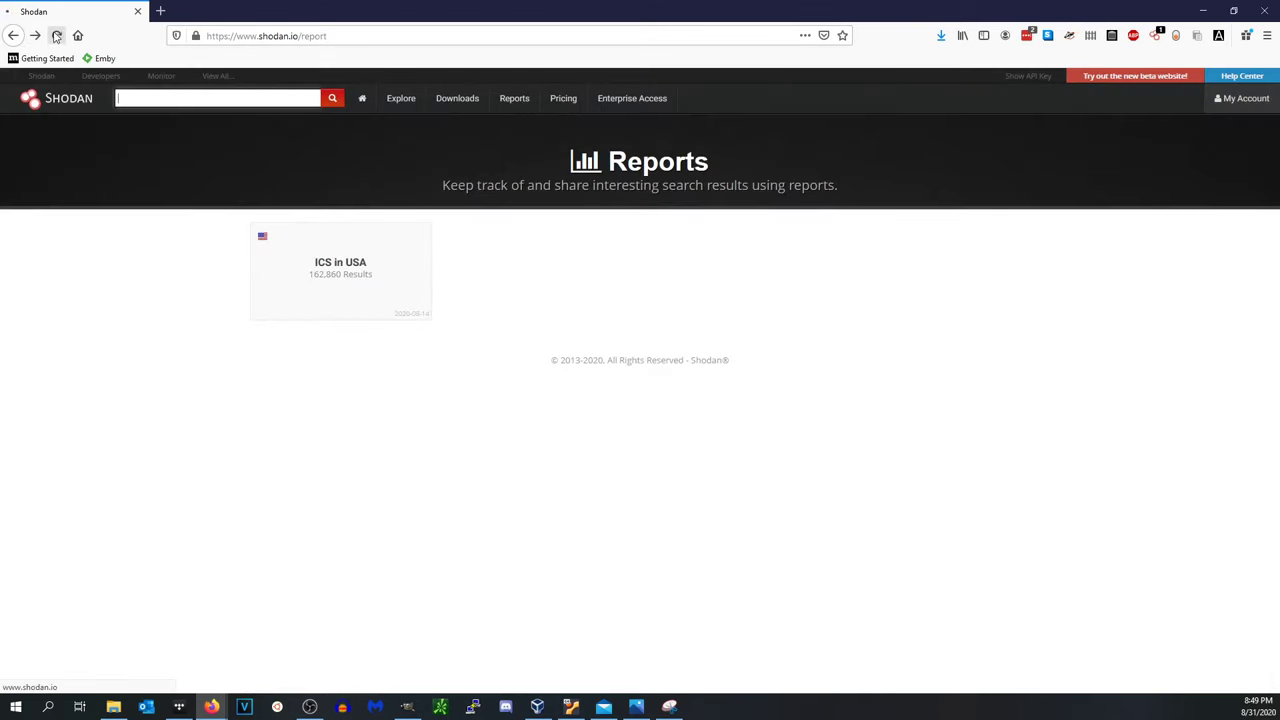
pyautogui.click(57, 36)
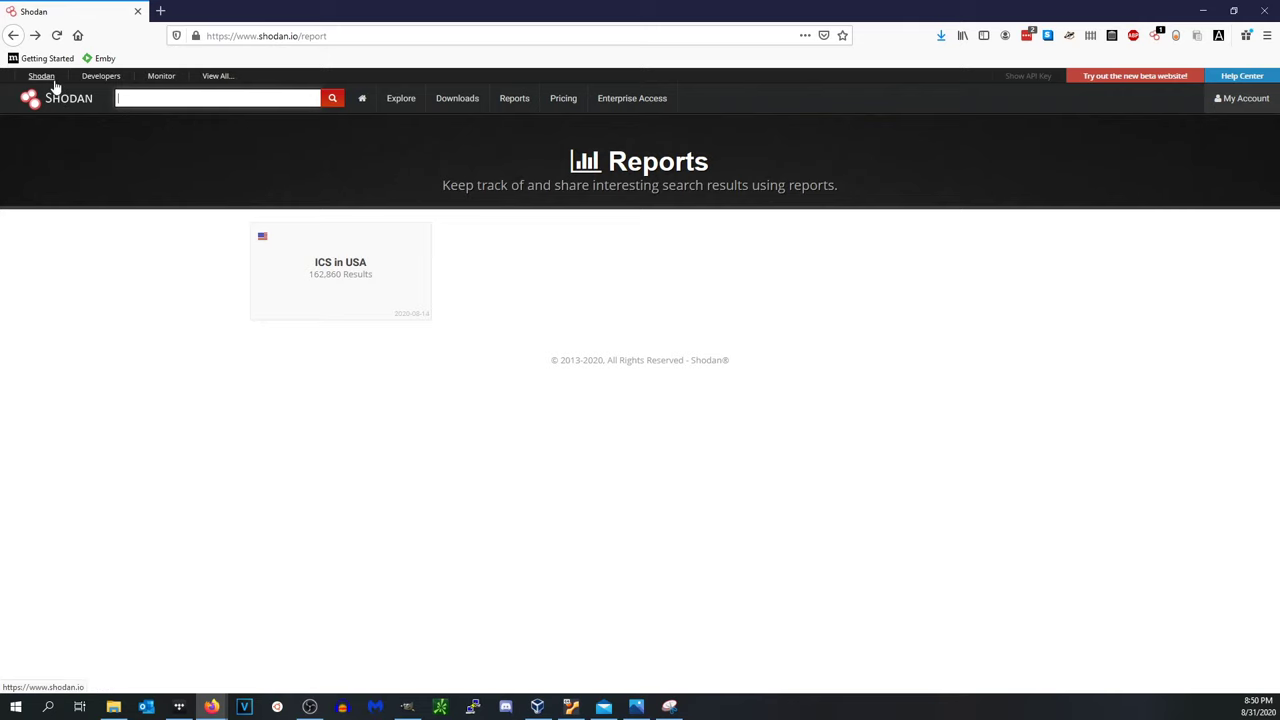
pyautogui.click(376, 278)
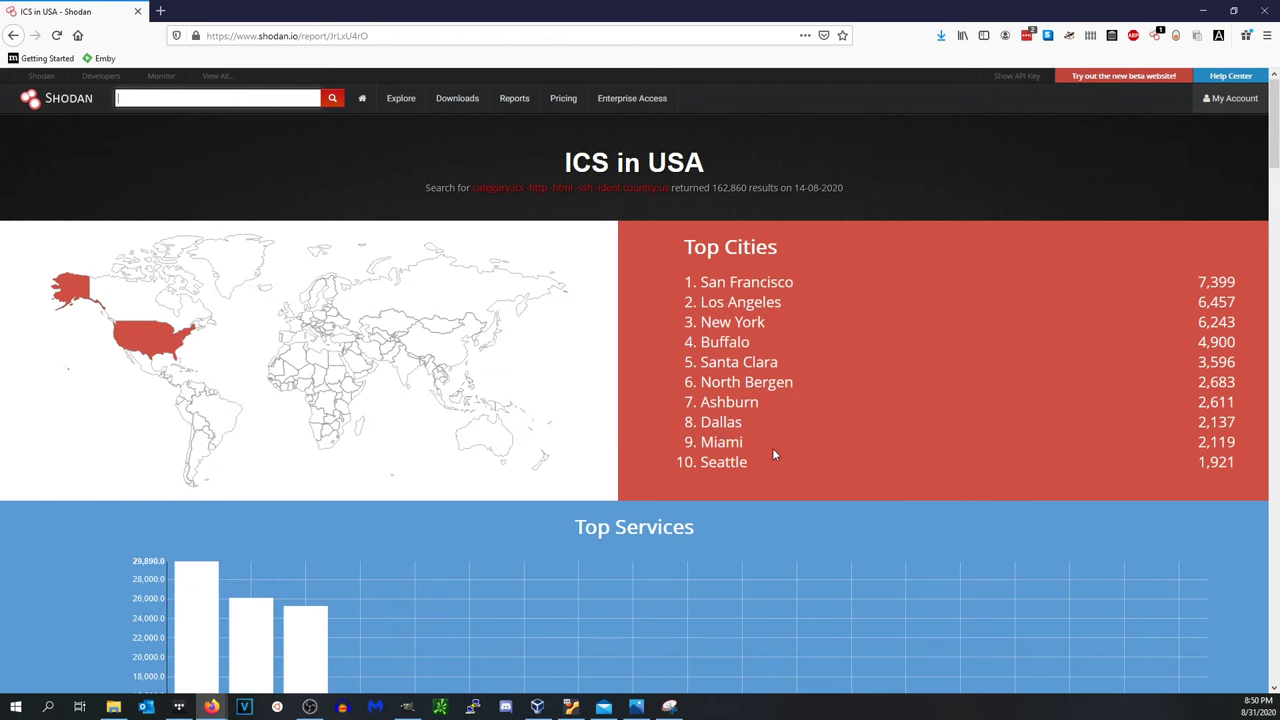
pyautogui.scroll(-3, 773, 455)
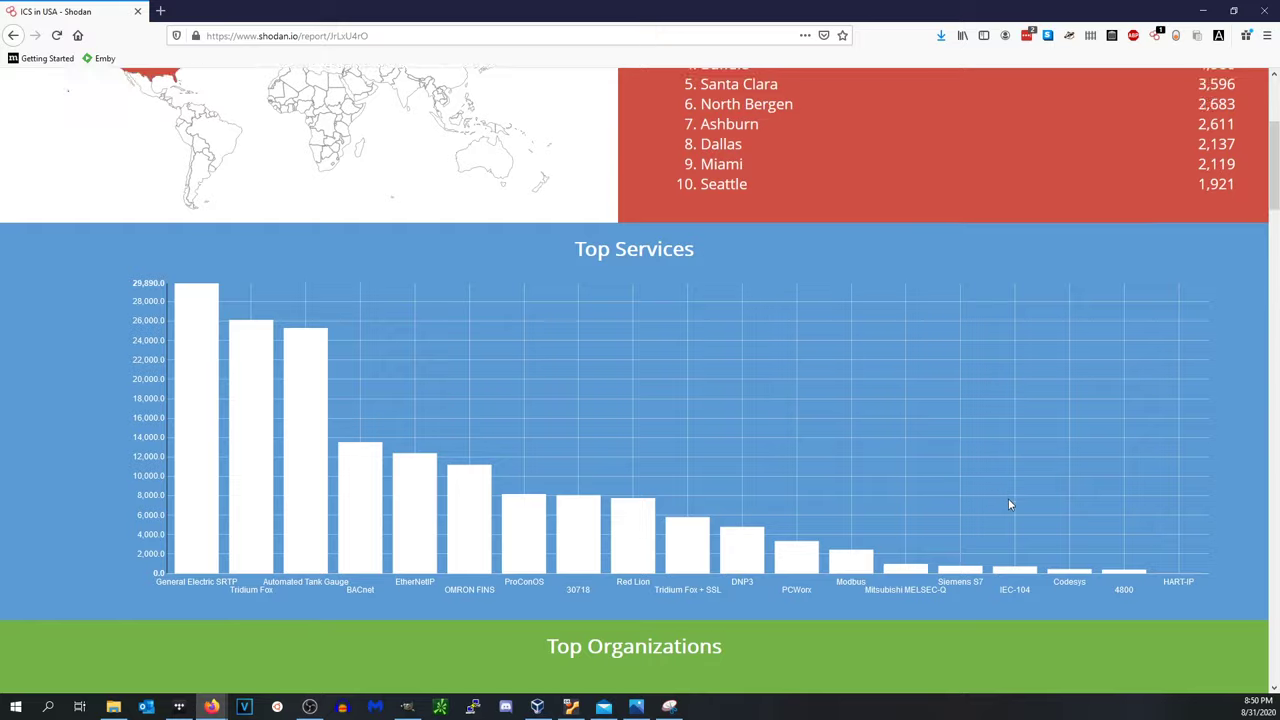
pyautogui.scroll(-4, 1008, 504)
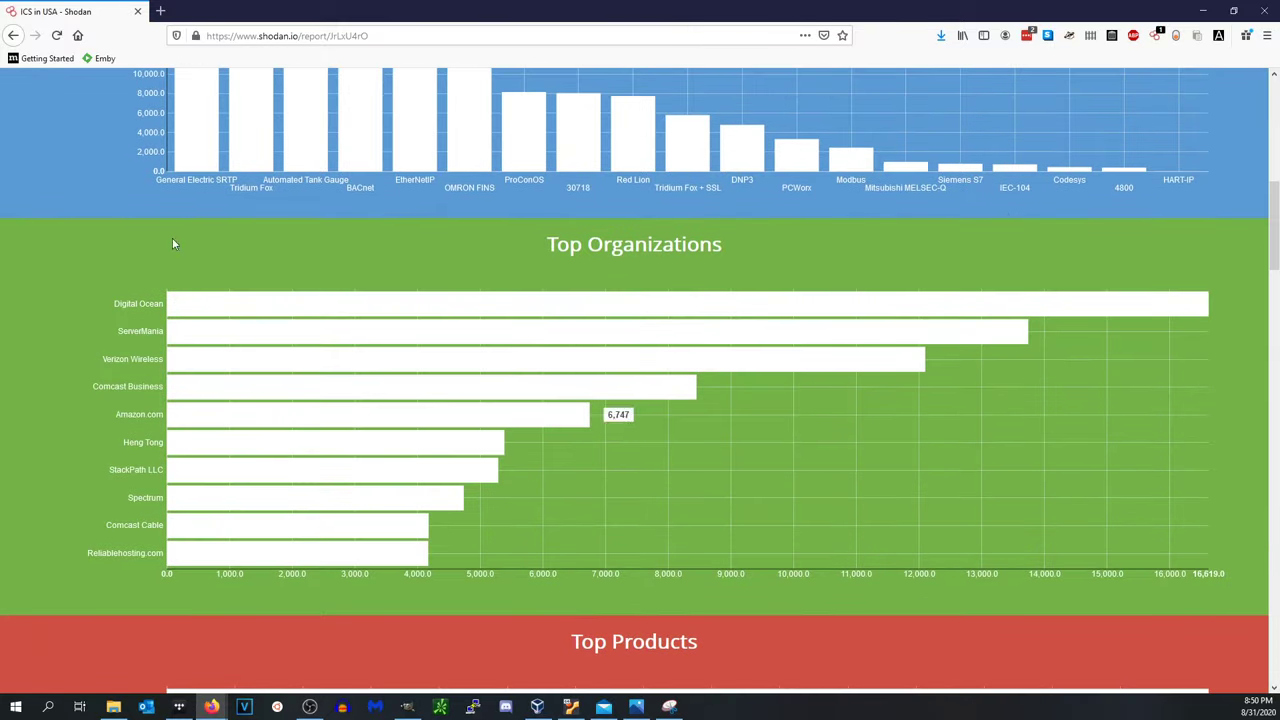
pyautogui.scroll(-3, 260, 366)
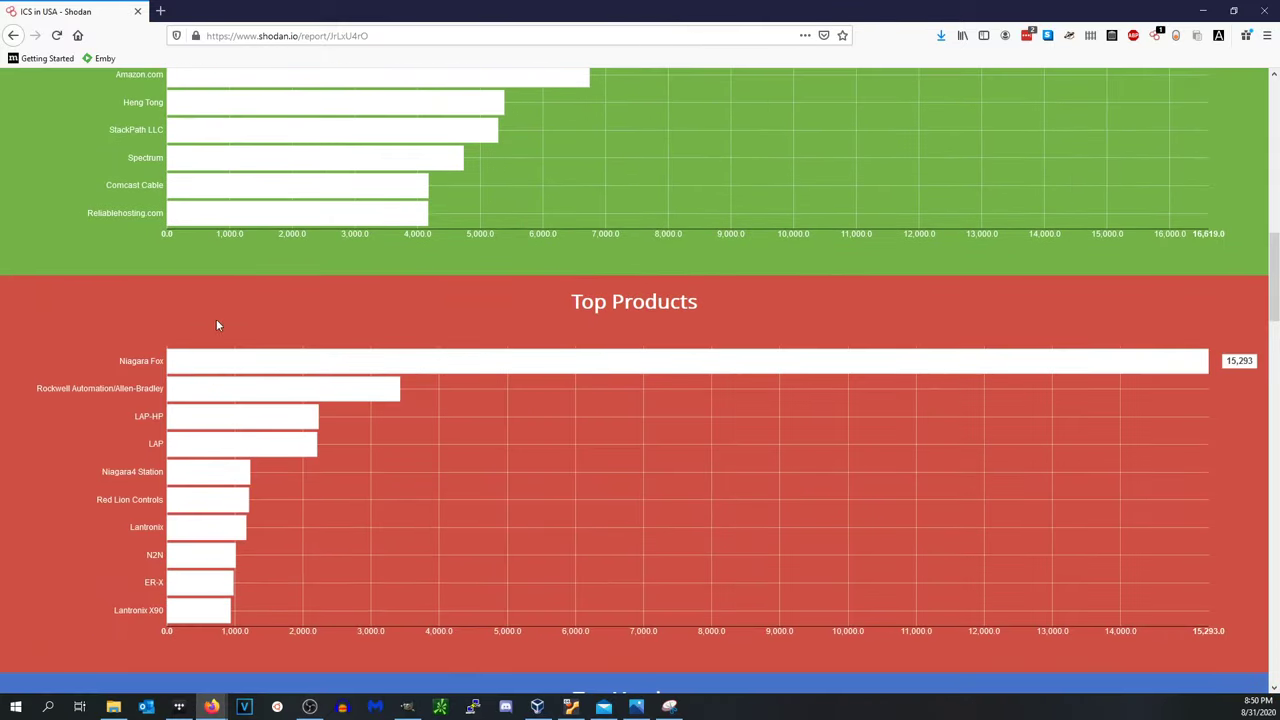
pyautogui.scroll(-5, 232, 480)
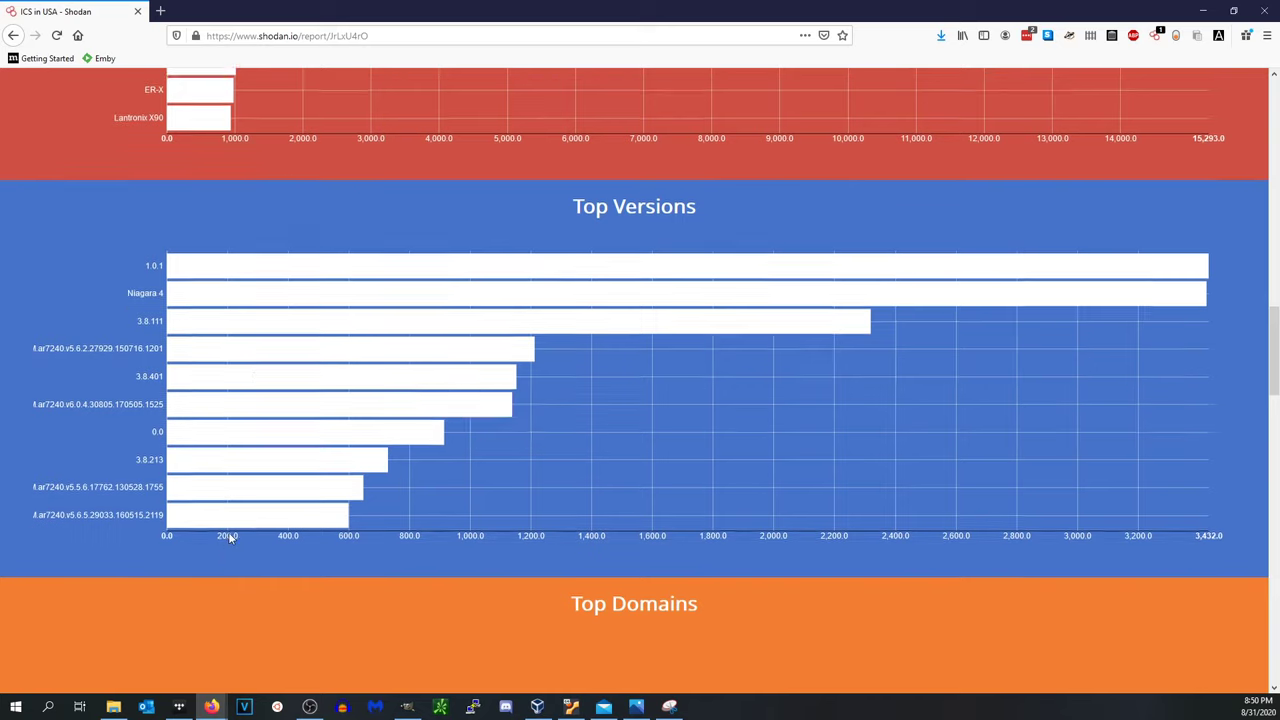
pyautogui.scroll(-9, 229, 537)
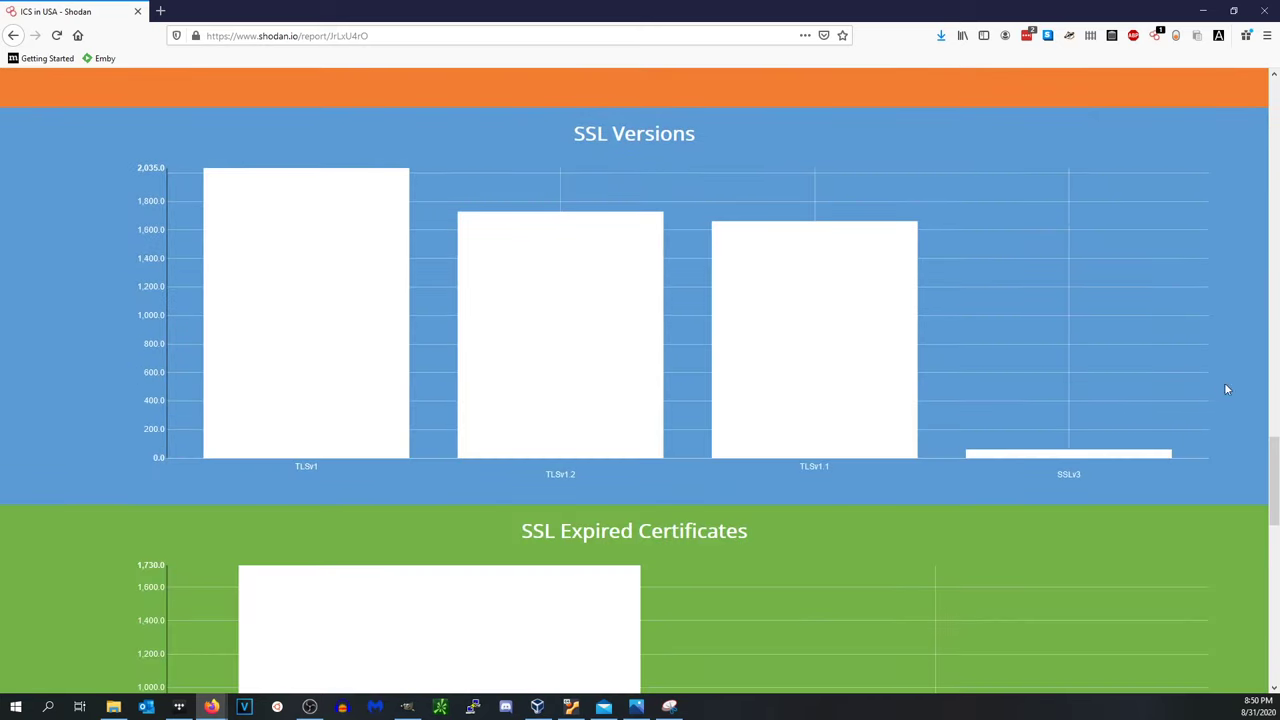
pyautogui.scroll(-4, 863, 403)
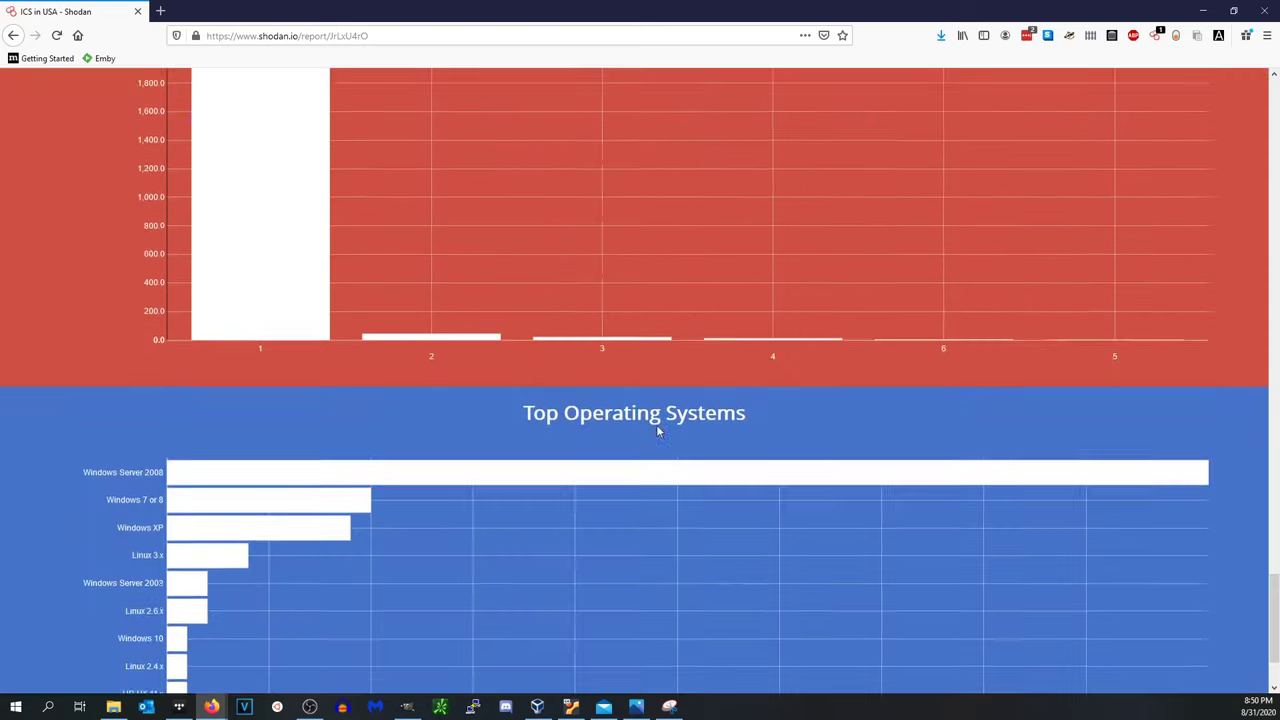
pyautogui.scroll(-3, 658, 430)
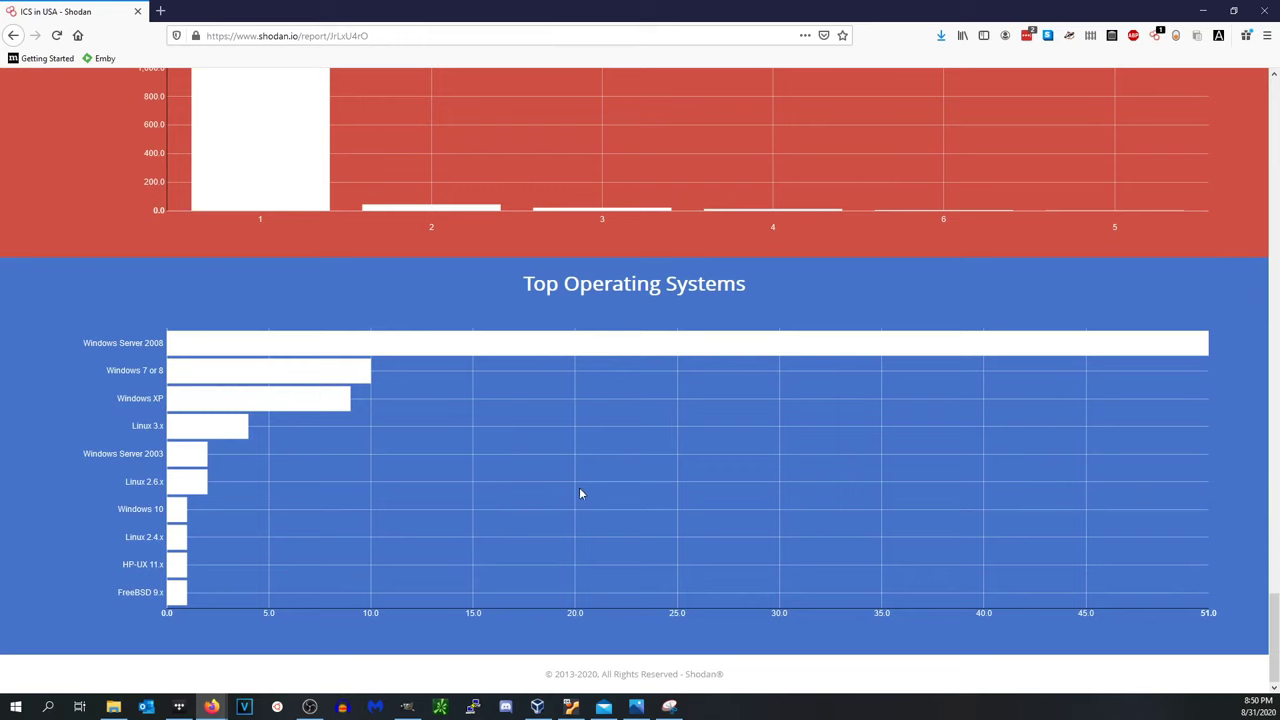